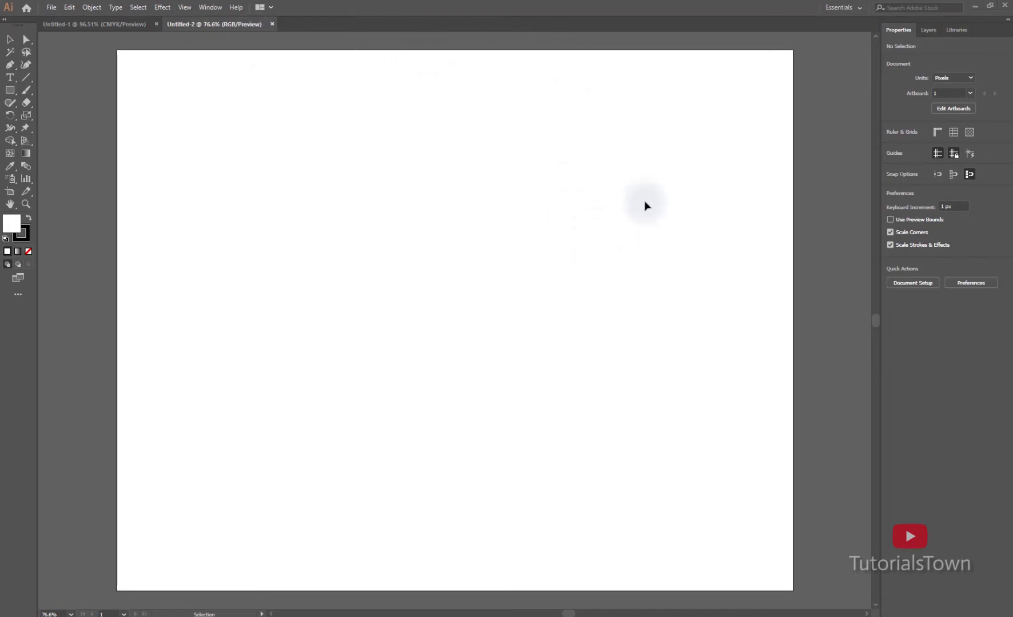
Switch to the Essentials Classic workspace, collapse its Asset Export panel, and return to the Essentials workspace
left_click(844, 7)
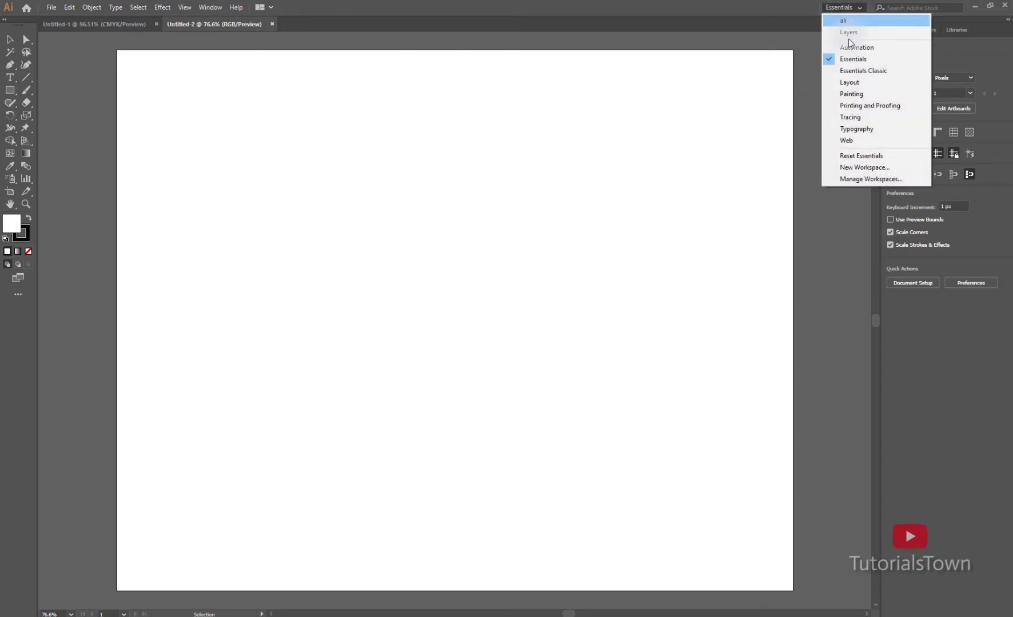
left_click(852, 70)
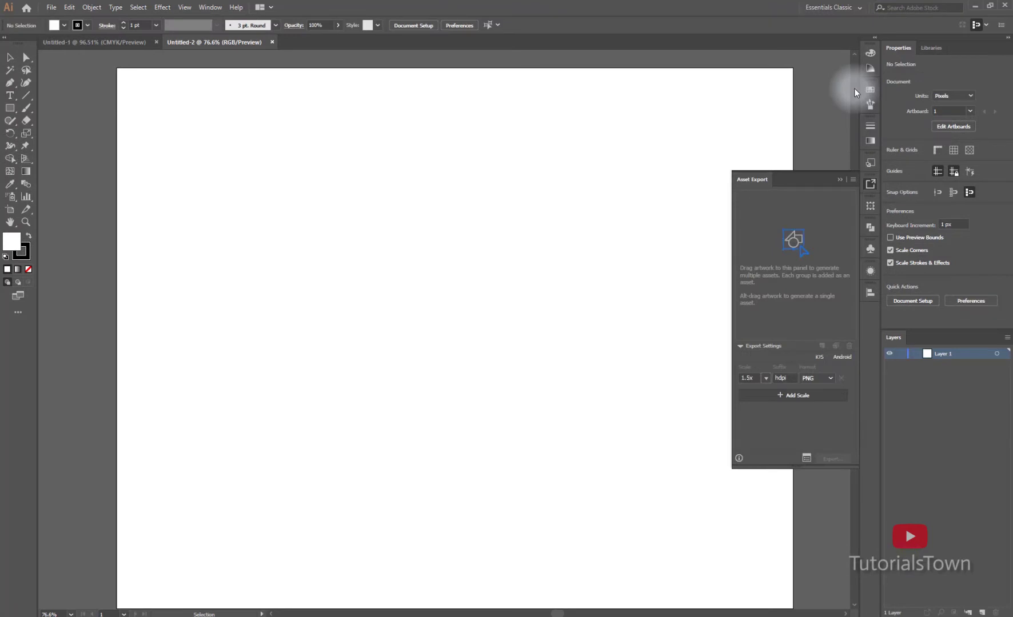
left_click(840, 178)
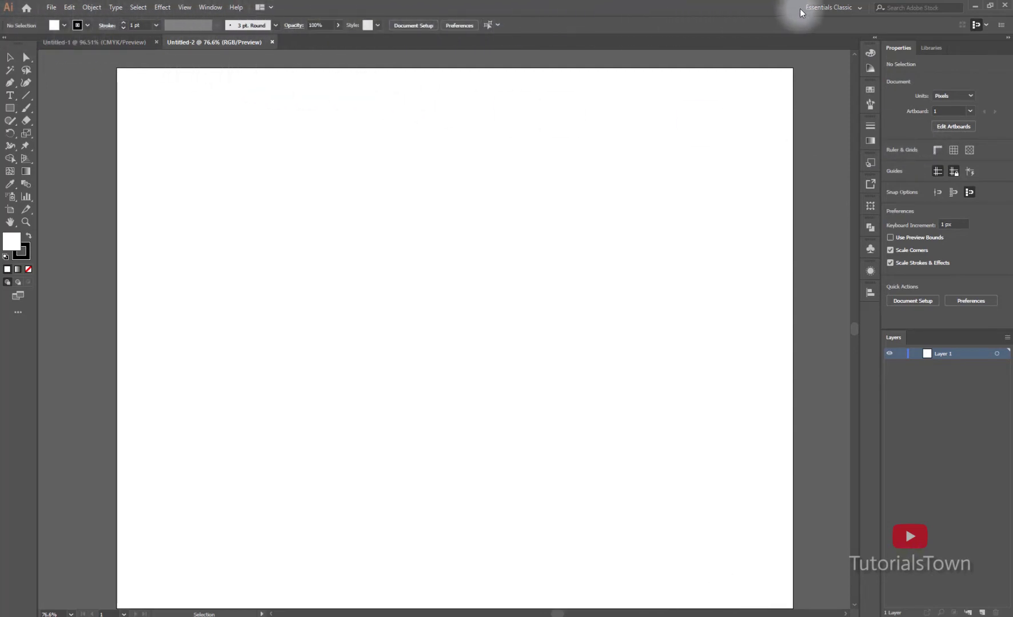
left_click(828, 8)
left_click(830, 56)
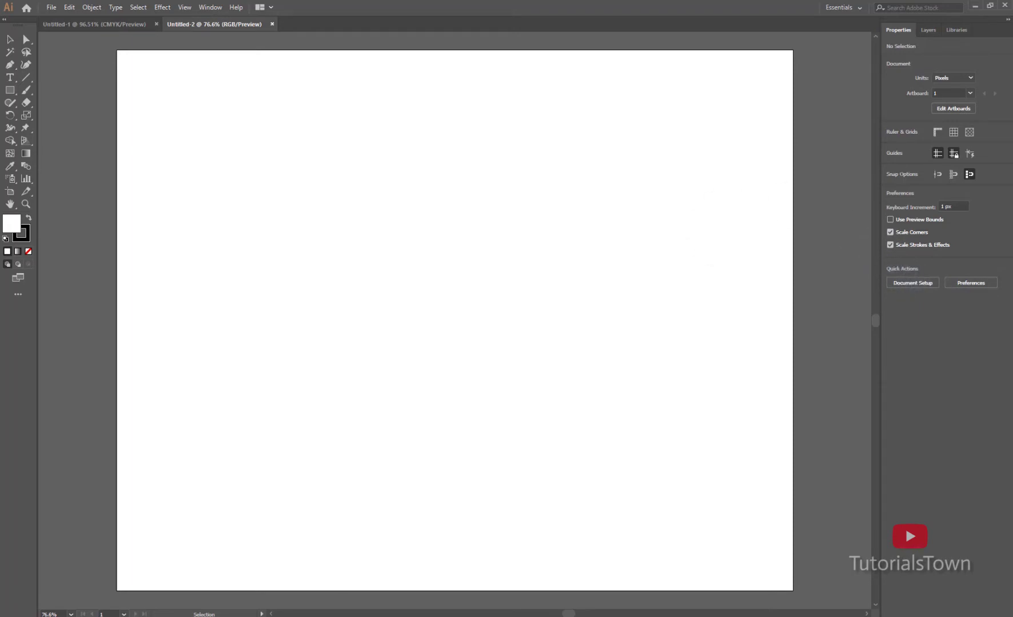
View the Home screen with its new-file presets and recent files, and return to the open document
left_click(26, 9)
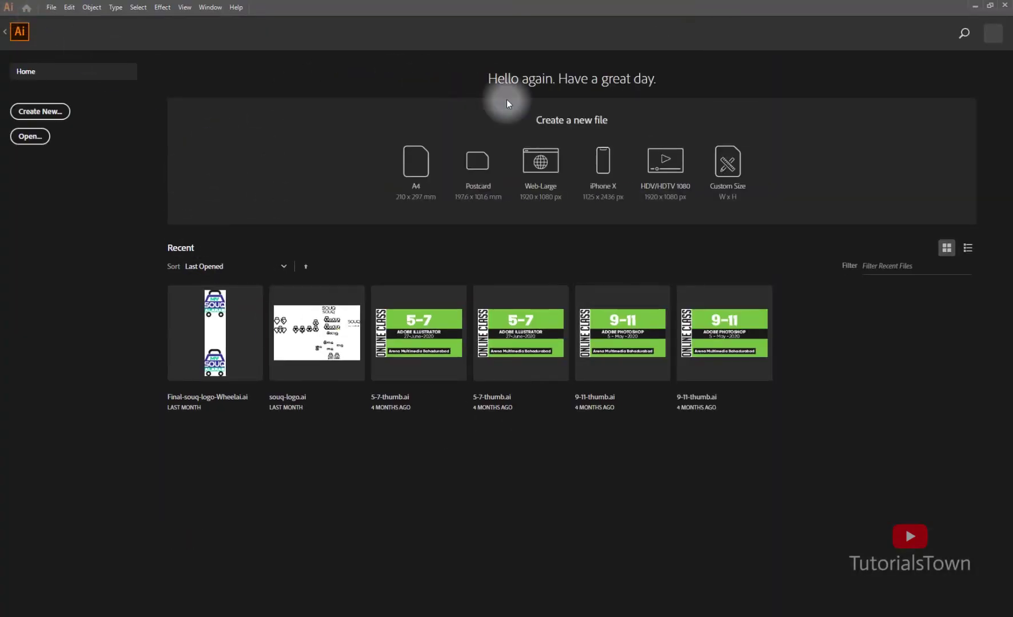
left_click(5, 34)
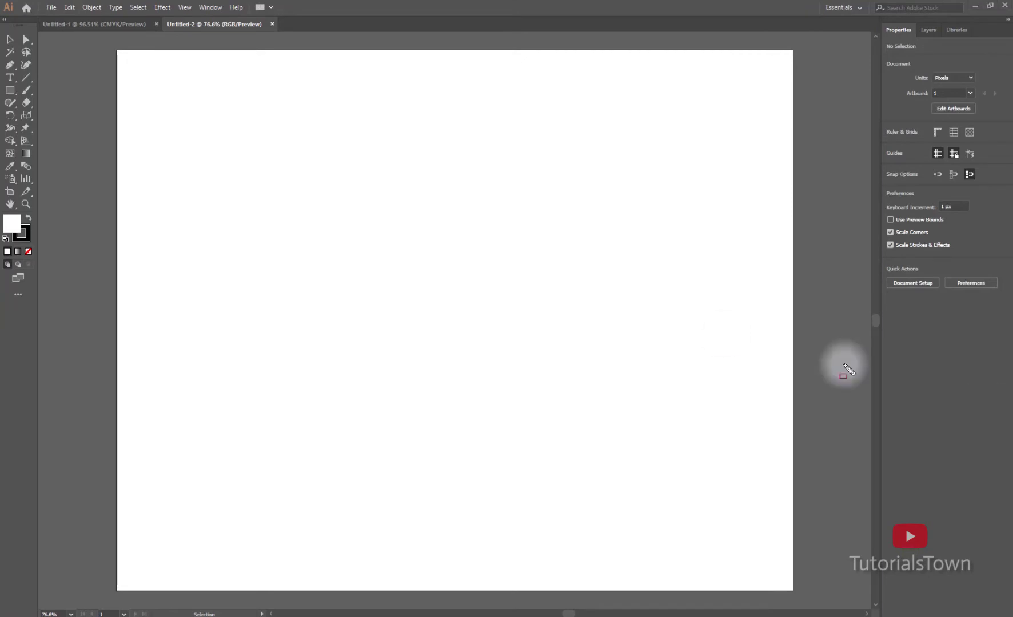
left_click_drag(41, 2, 246, 16)
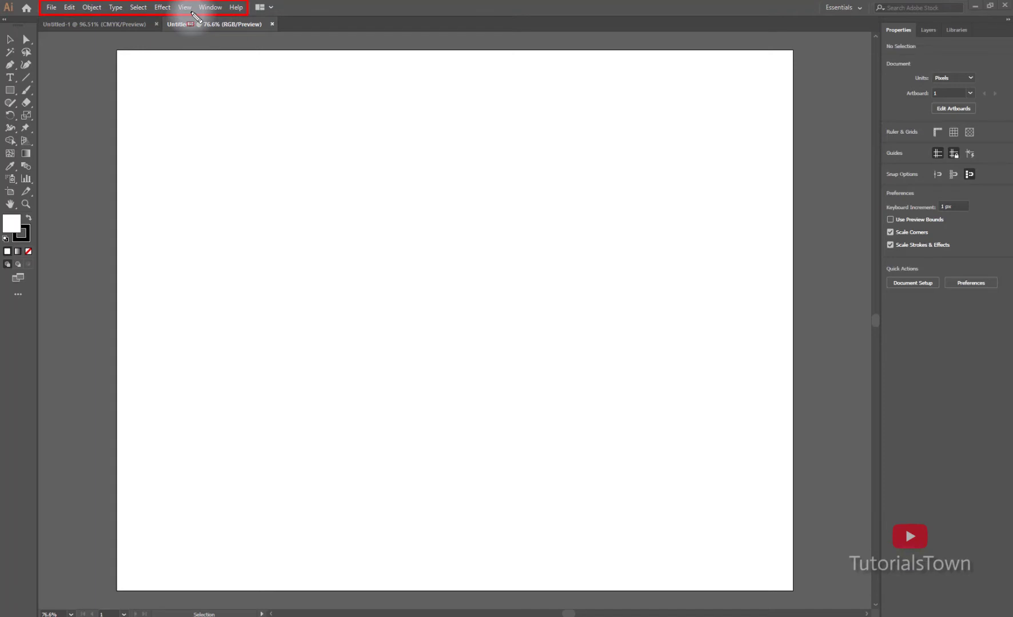
left_click_drag(289, 2, 248, 15)
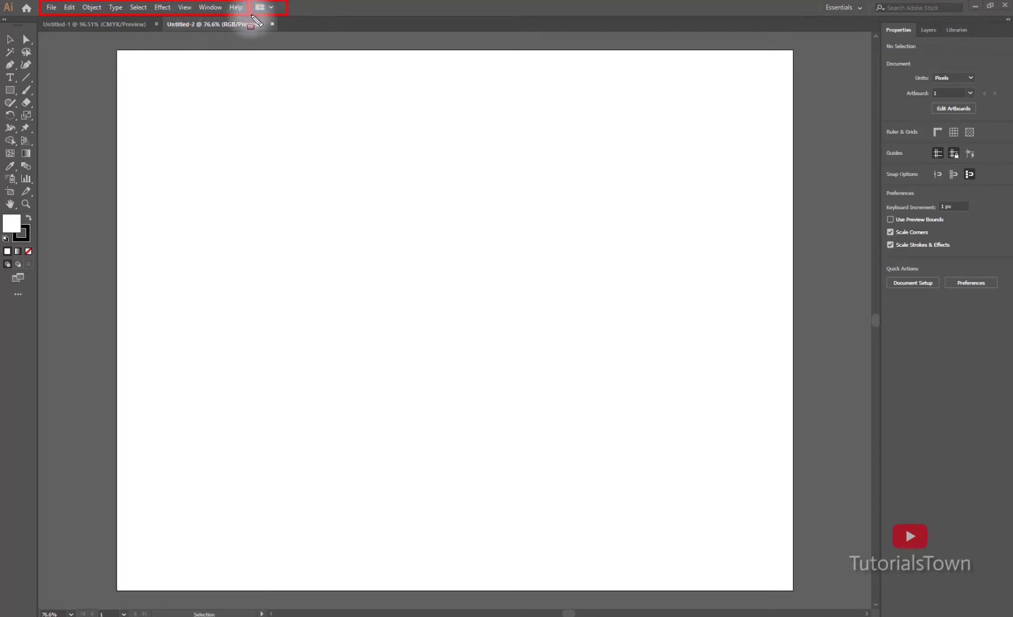
left_click_drag(813, 2, 866, 17)
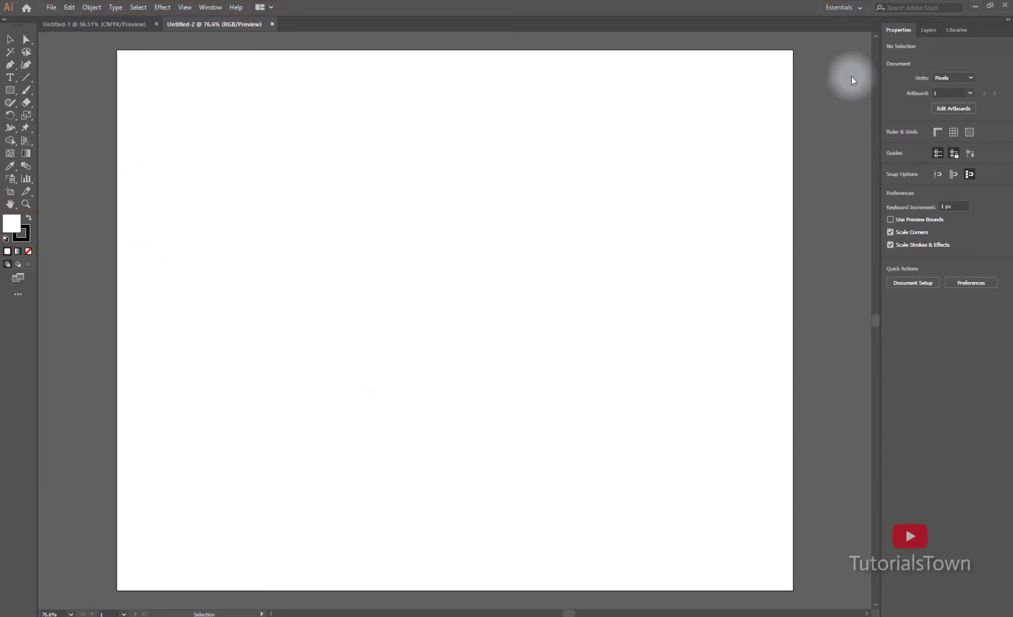
Switch to the existing custom workspace listed above Layers and return to the Essentials workspace
left_click(840, 8)
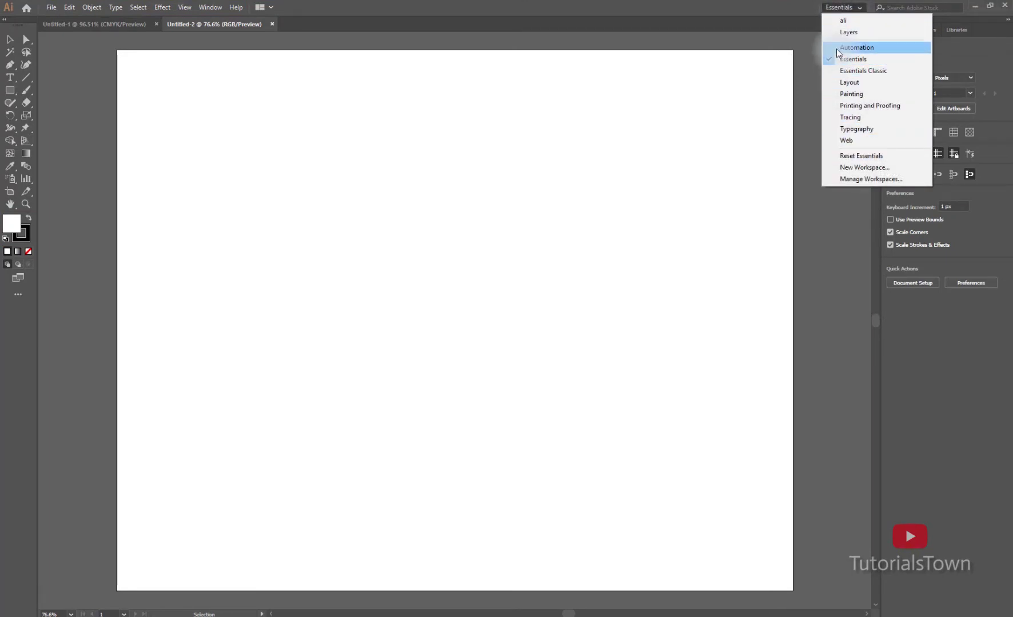
left_click(848, 20)
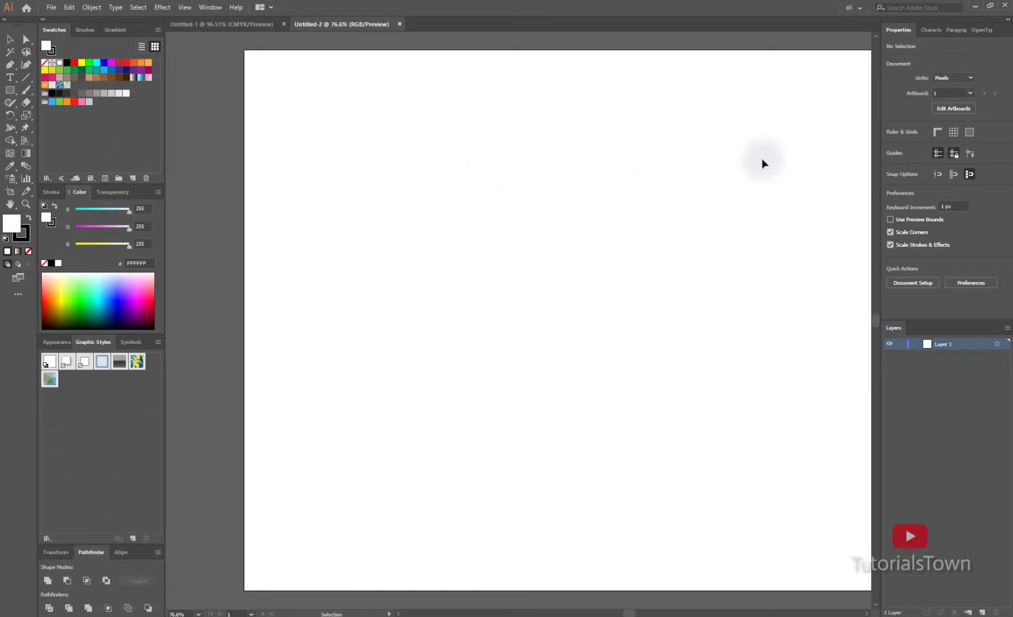
left_click(852, 7)
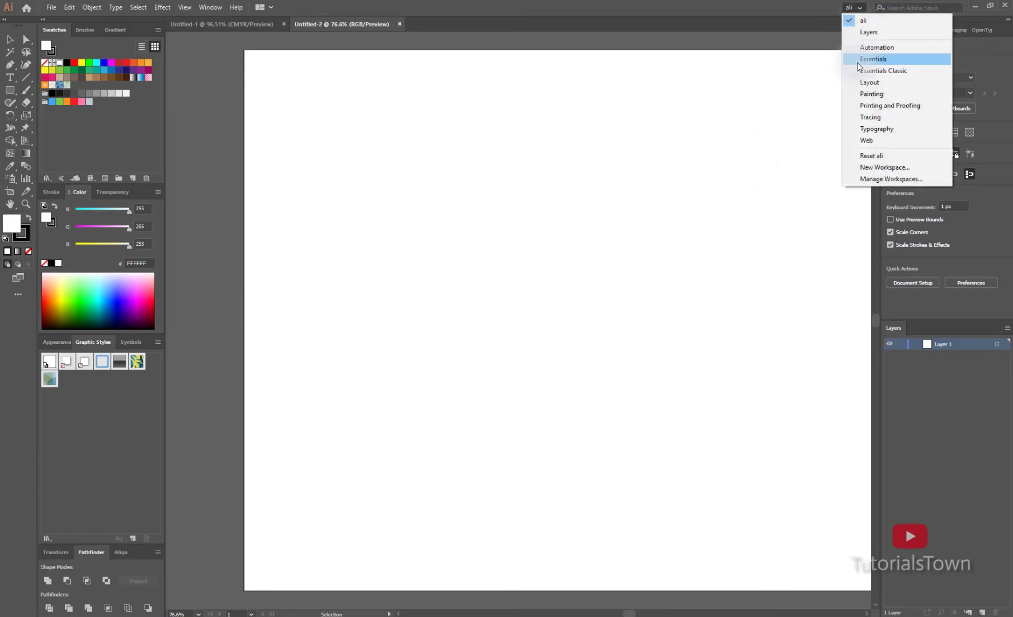
left_click(857, 63)
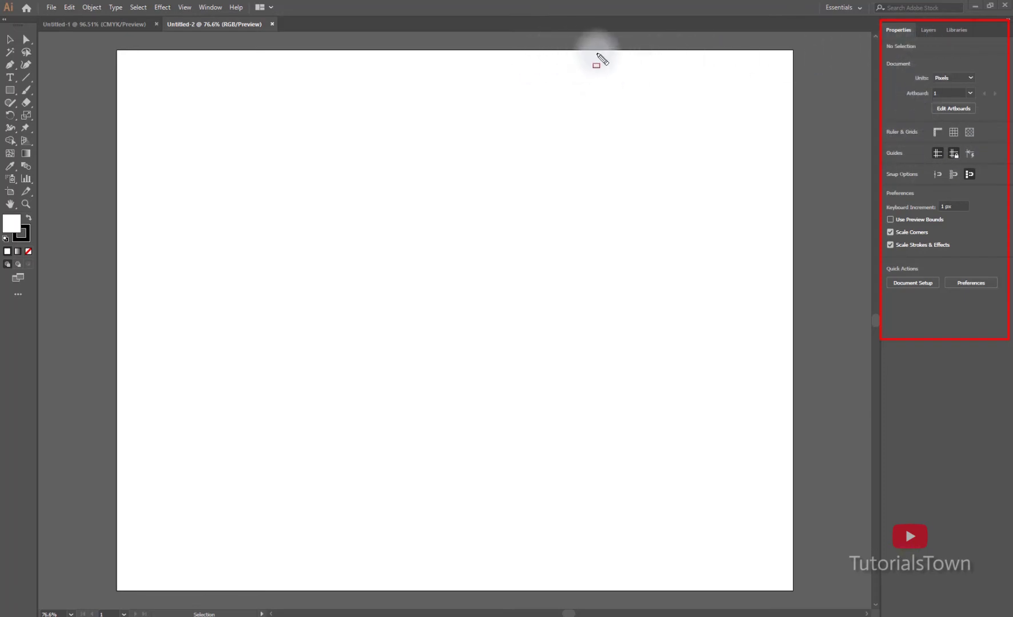
Show the Brushes panel group and dock it as a new column beside the toolbar
left_click(213, 8)
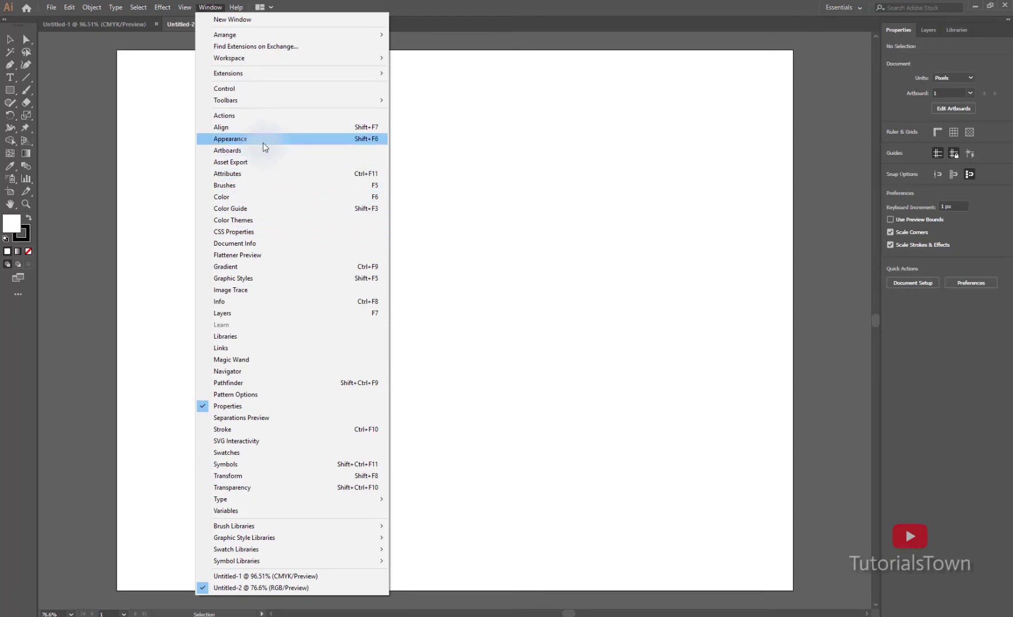
left_click(230, 188)
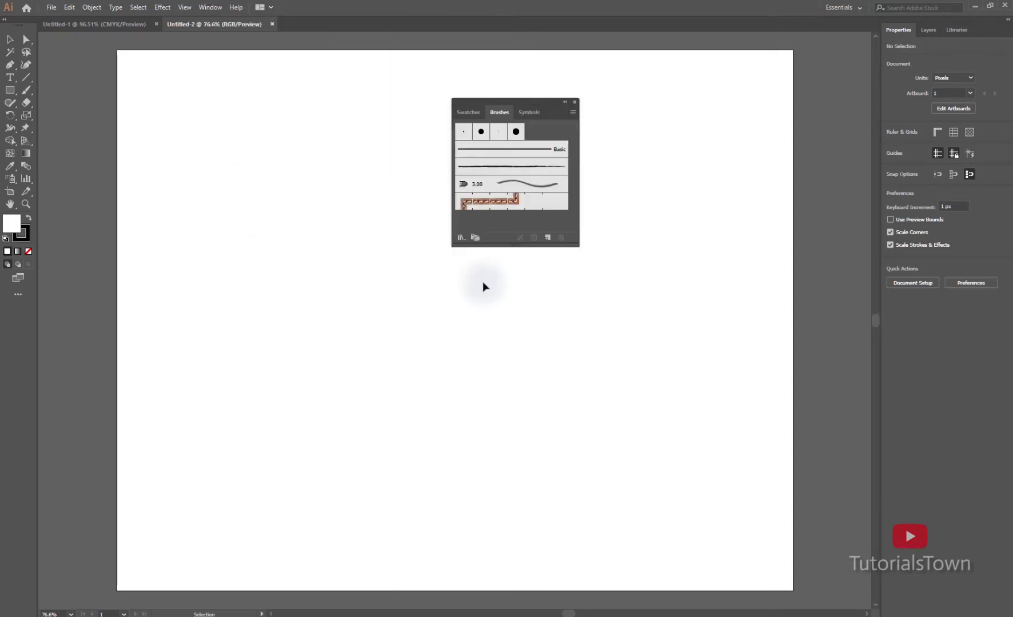
mouse_move(546, 101)
left_mouse_down()
mouse_move(535, 132)
mouse_move(640, 113)
mouse_move(593, 120)
mouse_move(562, 142)
mouse_move(530, 115)
mouse_move(554, 124)
mouse_move(696, 301)
mouse_move(725, 312)
mouse_move(346, 209)
mouse_move(38, 193)
mouse_move(37, 171)
mouse_move(40, 181)
left_mouse_up()
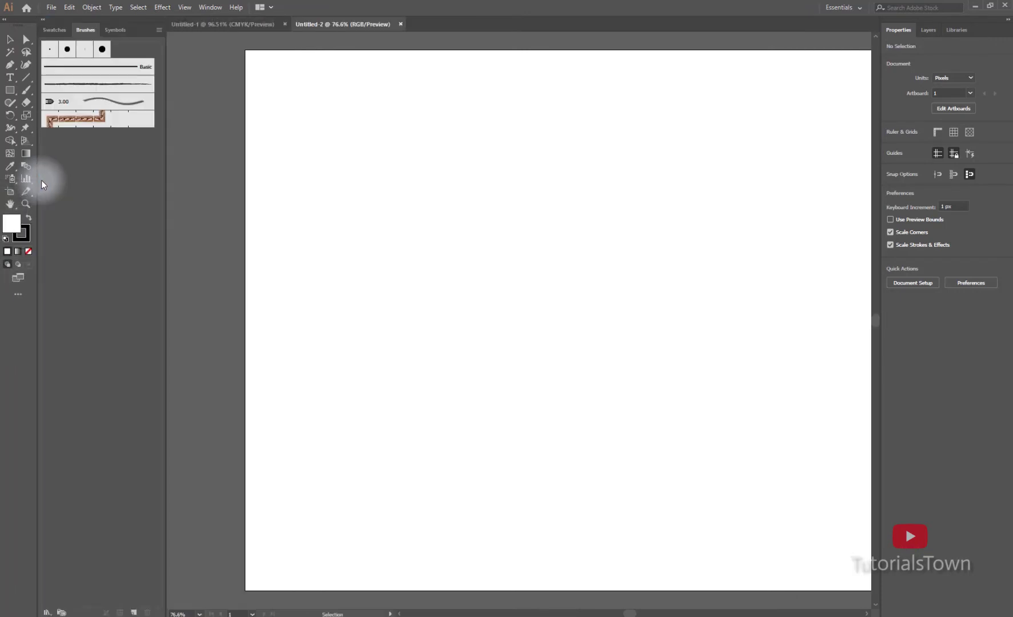
Show the Align panel group and dock it beneath the Brushes group in the same column
left_click(222, 8)
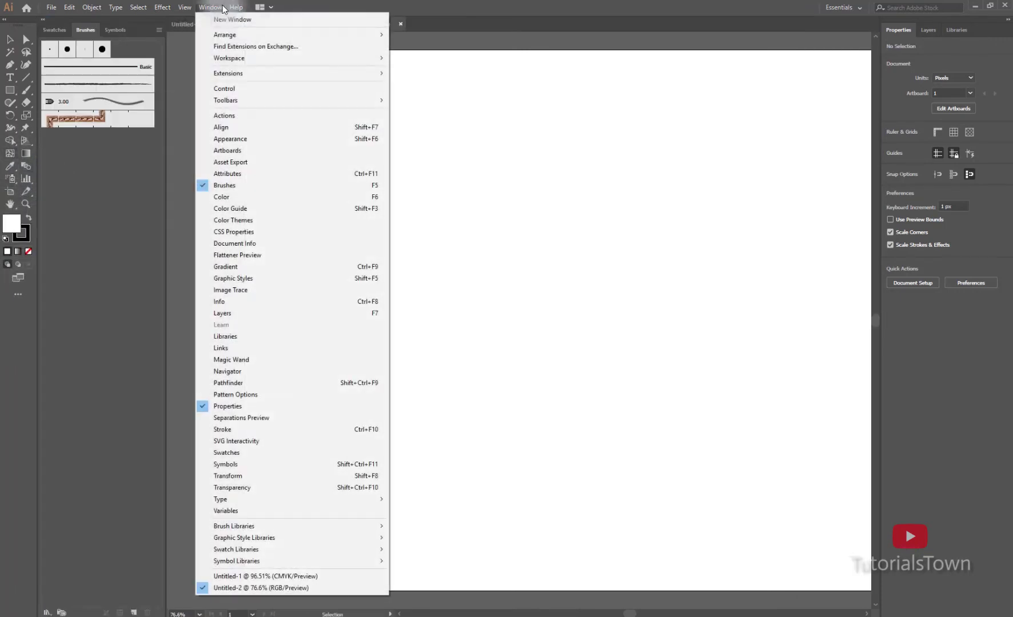
left_click(232, 127)
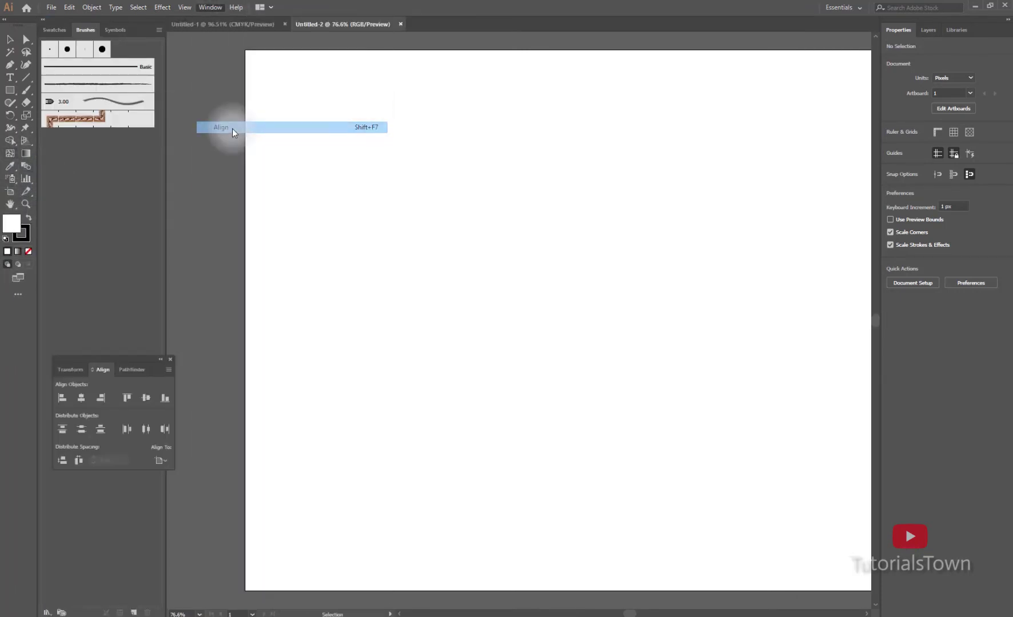
mouse_move(131, 302)
left_mouse_down()
mouse_move(210, 440)
mouse_move(159, 612)
left_mouse_up()
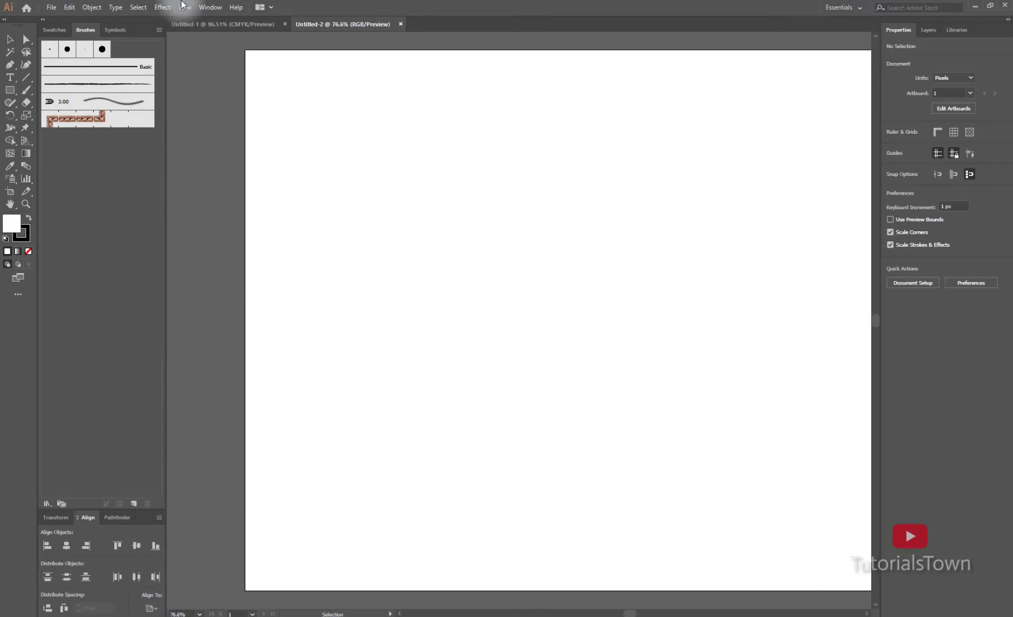
Show the Gradient panel and dock it between the Brushes and Align groups
left_click(210, 7)
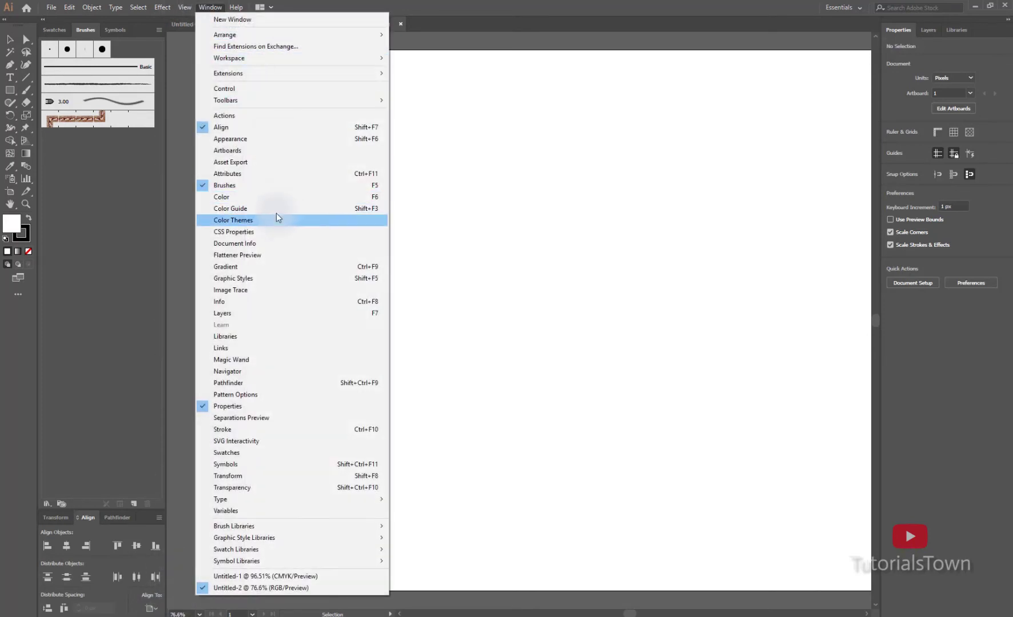
left_click(261, 266)
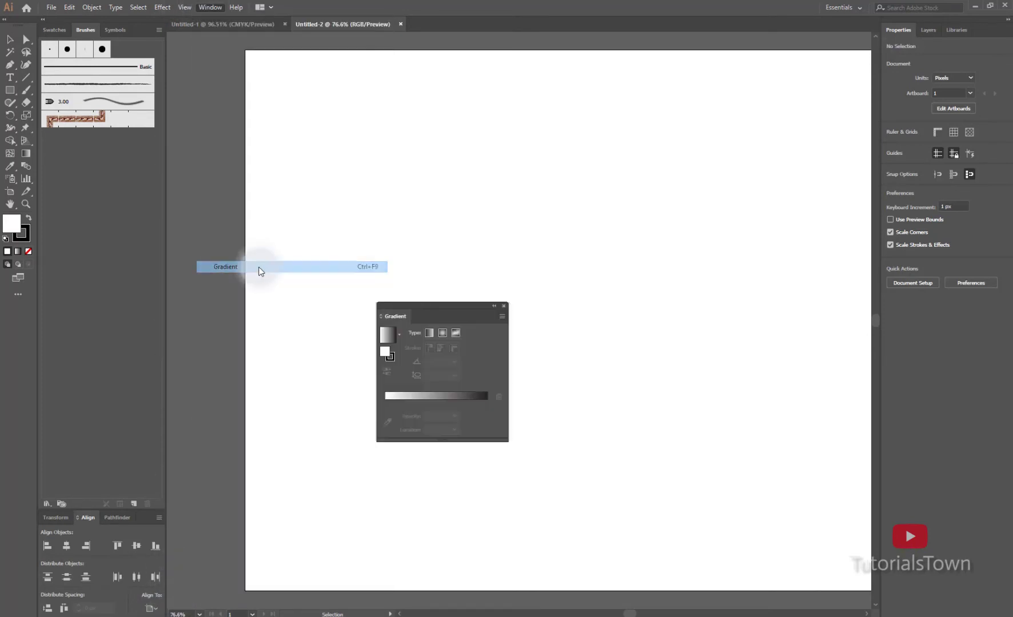
mouse_move(418, 306)
left_mouse_down()
mouse_move(284, 231)
mouse_move(169, 320)
mouse_move(118, 510)
left_mouse_up()
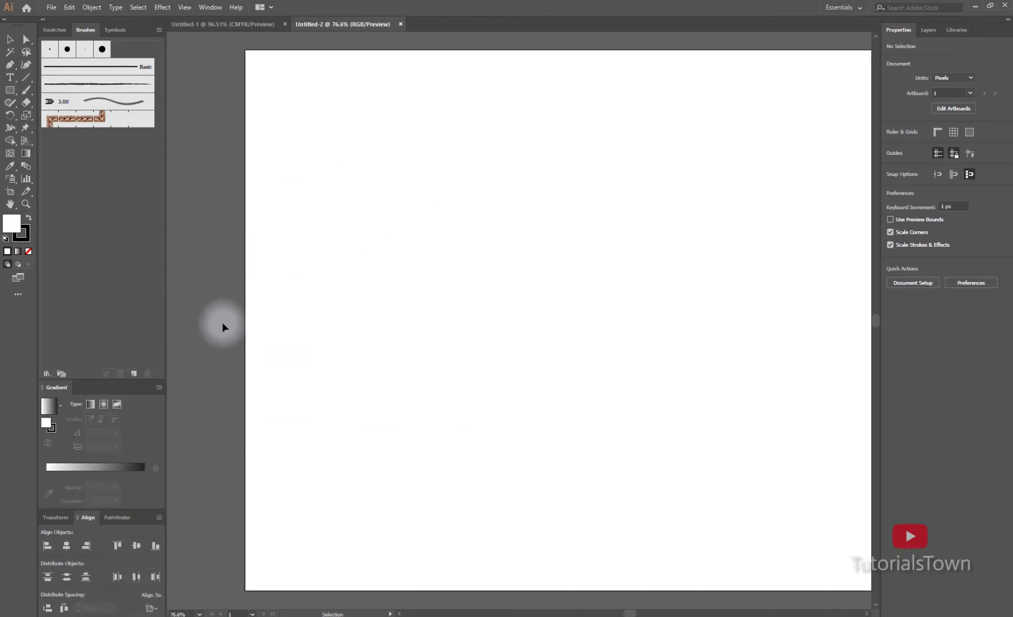
Show the Navigator panel, dock it above the Brushes group, and enlarge its height
left_click(211, 7)
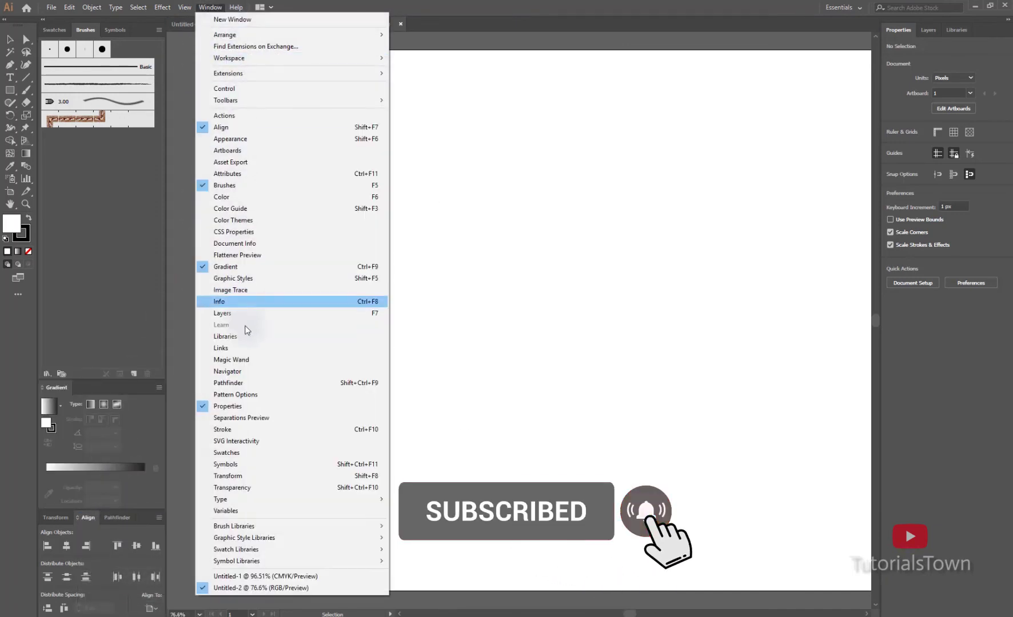
left_click(251, 371)
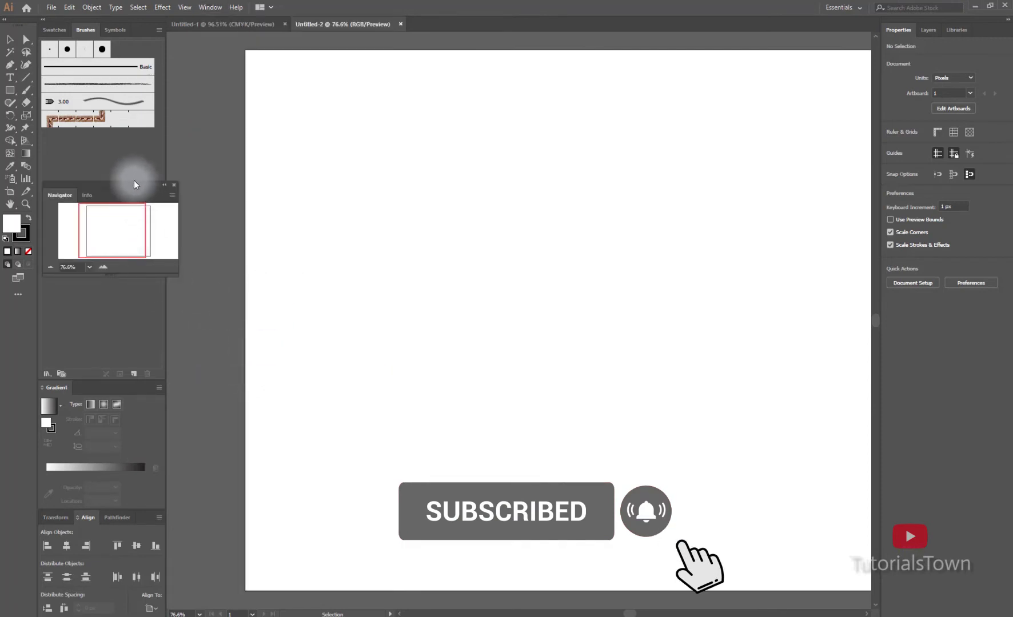
mouse_move(126, 132)
left_mouse_down()
mouse_move(113, 11)
mouse_move(125, 79)
mouse_move(137, 8)
mouse_move(130, 34)
left_mouse_up()
mouse_move(119, 84)
left_mouse_down()
mouse_move(242, 10)
mouse_move(160, 24)
left_mouse_up()
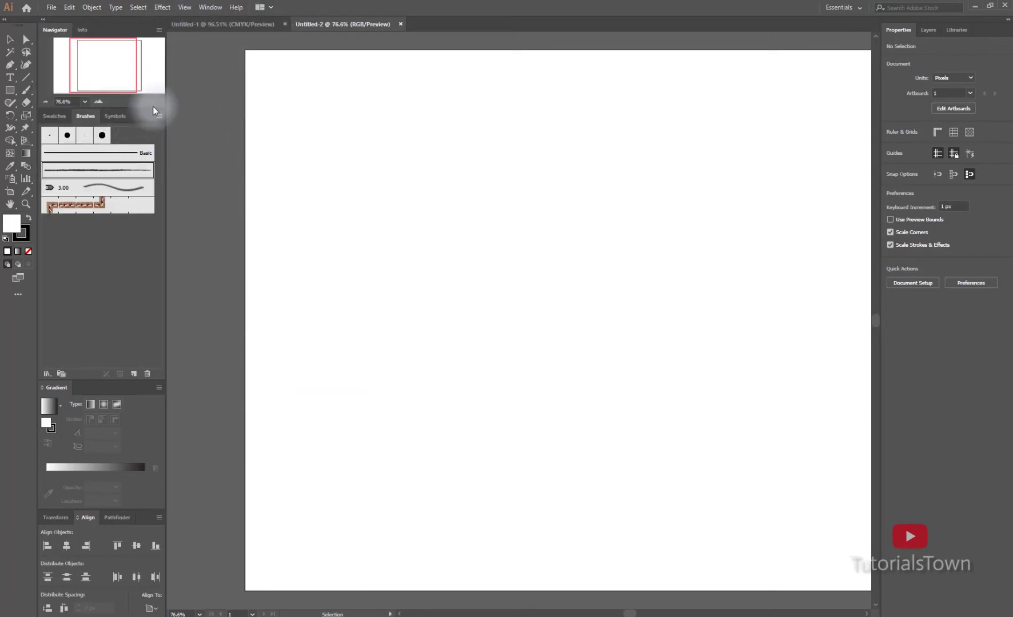
left_click_drag(154, 107, 152, 211)
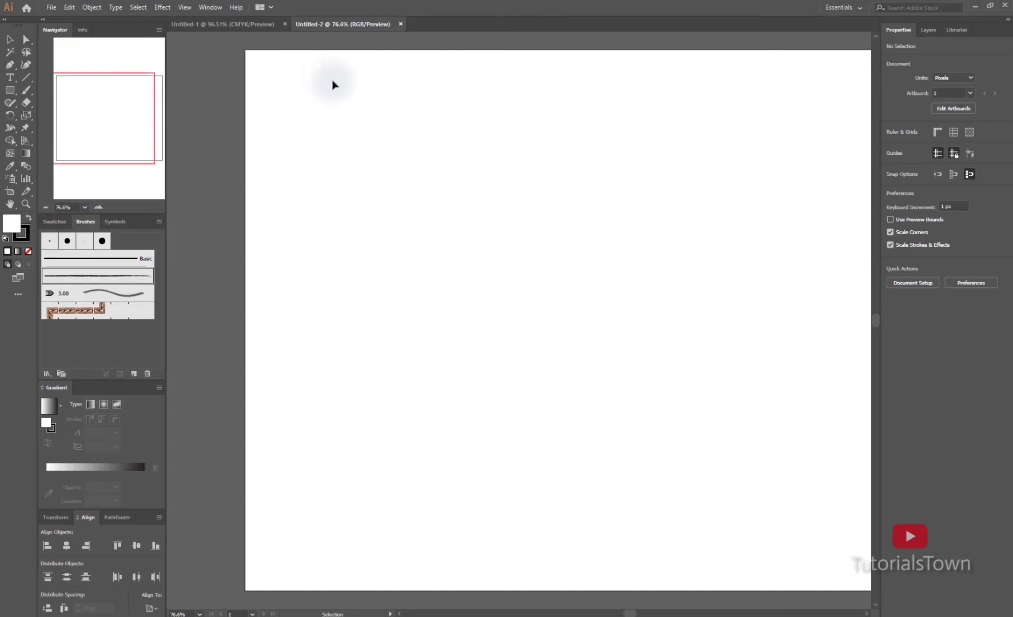
Save the current panel layout as a new workspace named Random
left_click(841, 7)
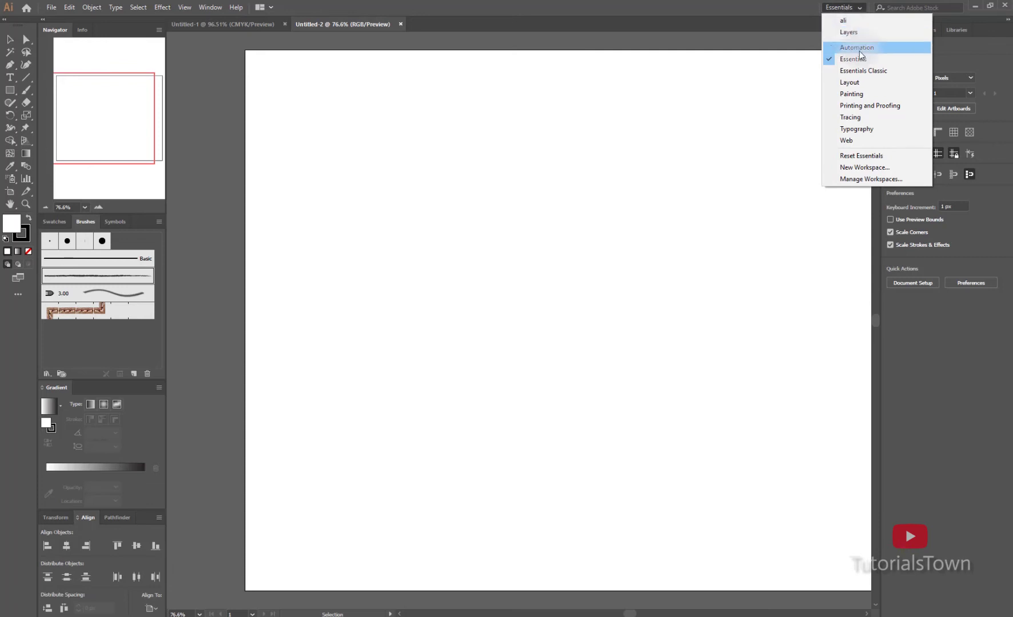
left_click(852, 168)
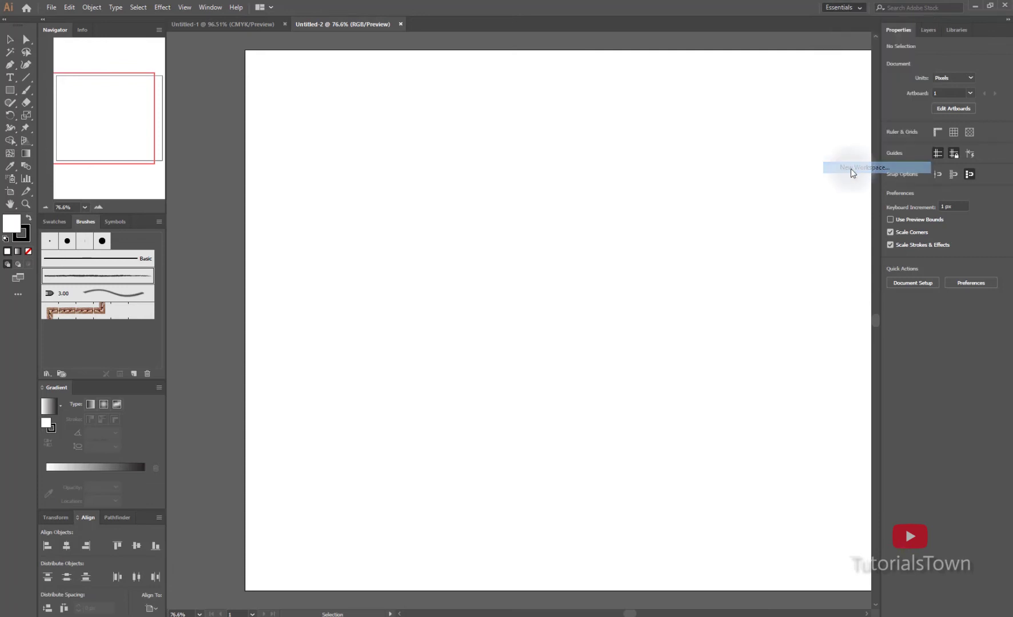
left_click_drag(524, 280, 539, 182)
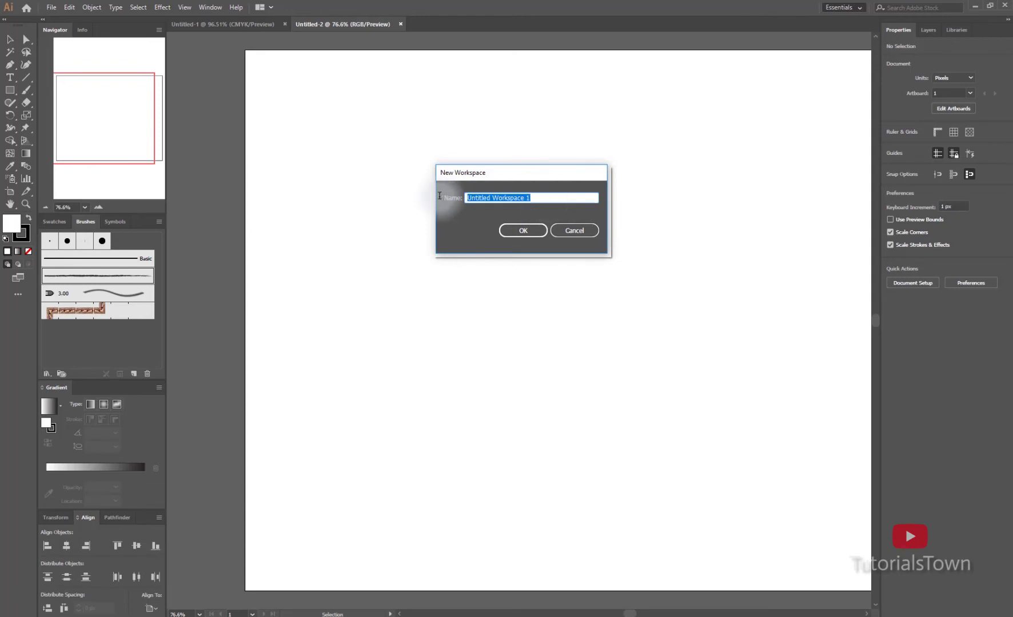
key("Return")
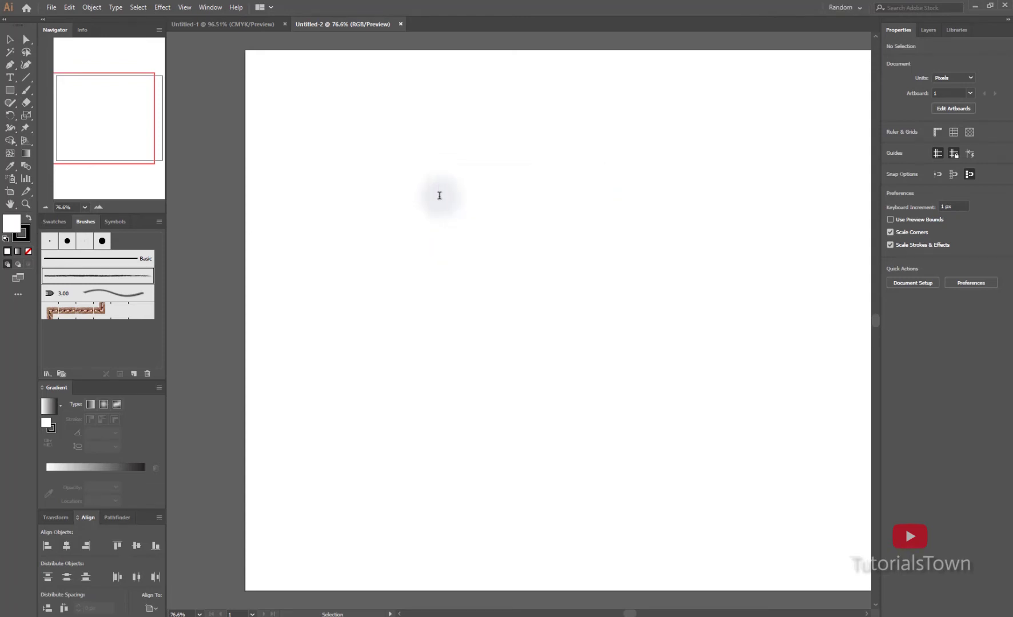
Switch to the Essentials and Typography workspaces in turn and return to the saved Random workspace
left_click(844, 8)
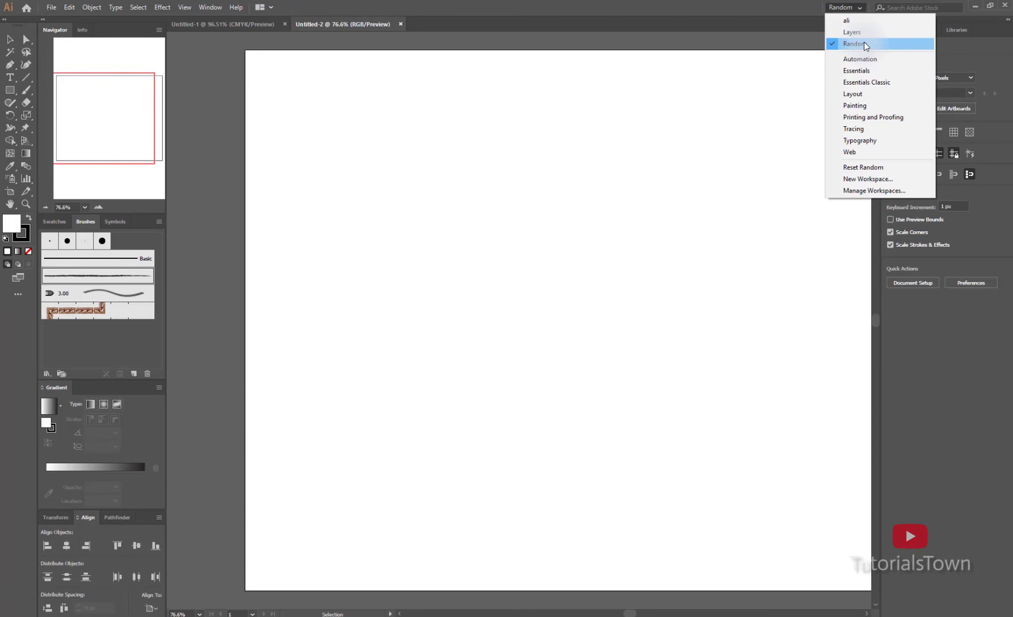
left_click(879, 69)
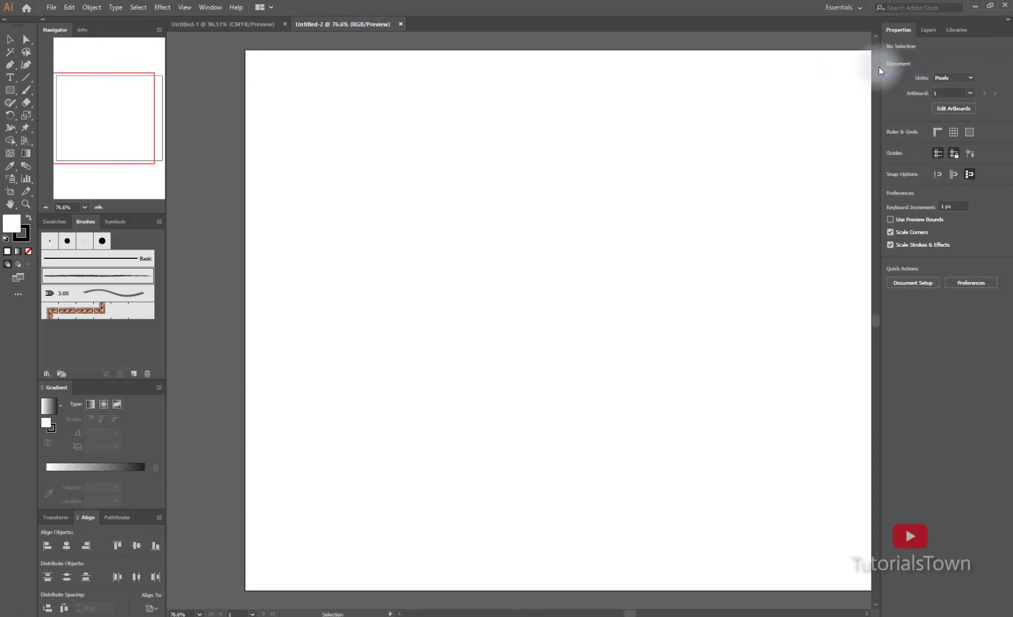
left_click(845, 8)
left_click(859, 140)
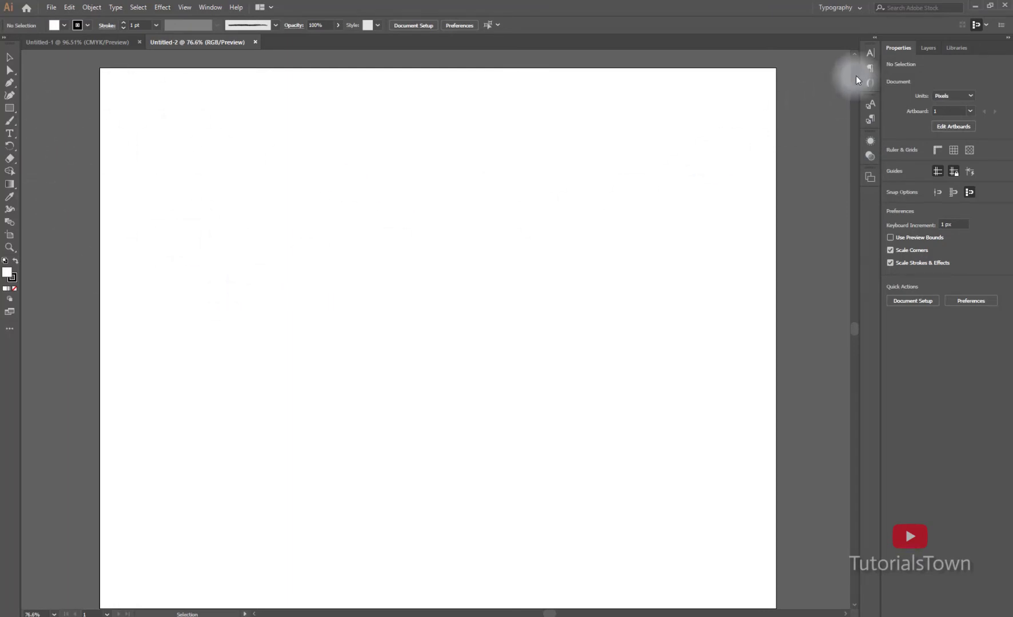
left_click(851, 12)
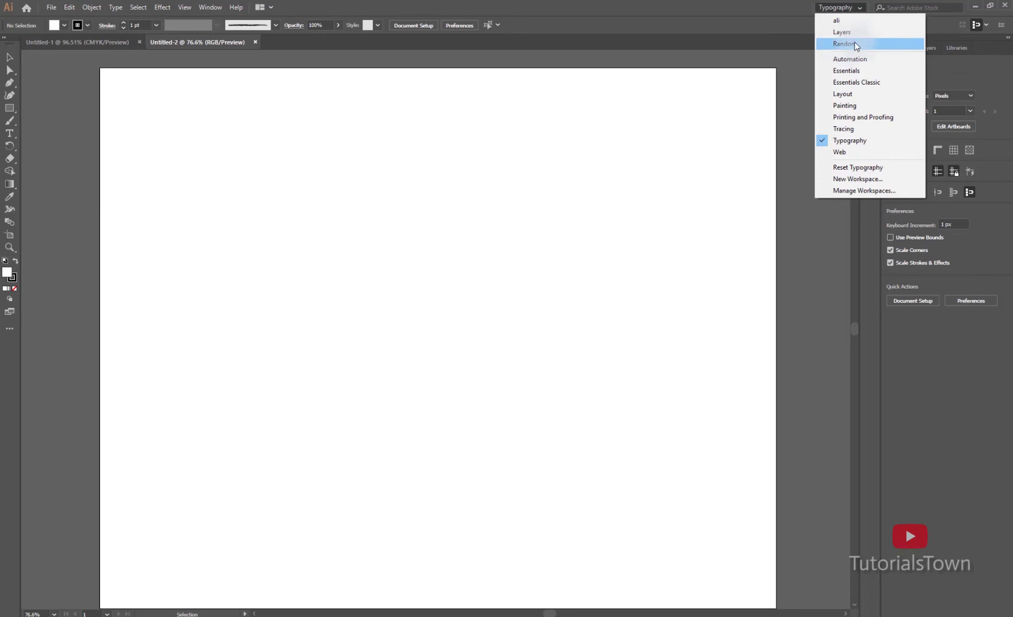
left_click(855, 44)
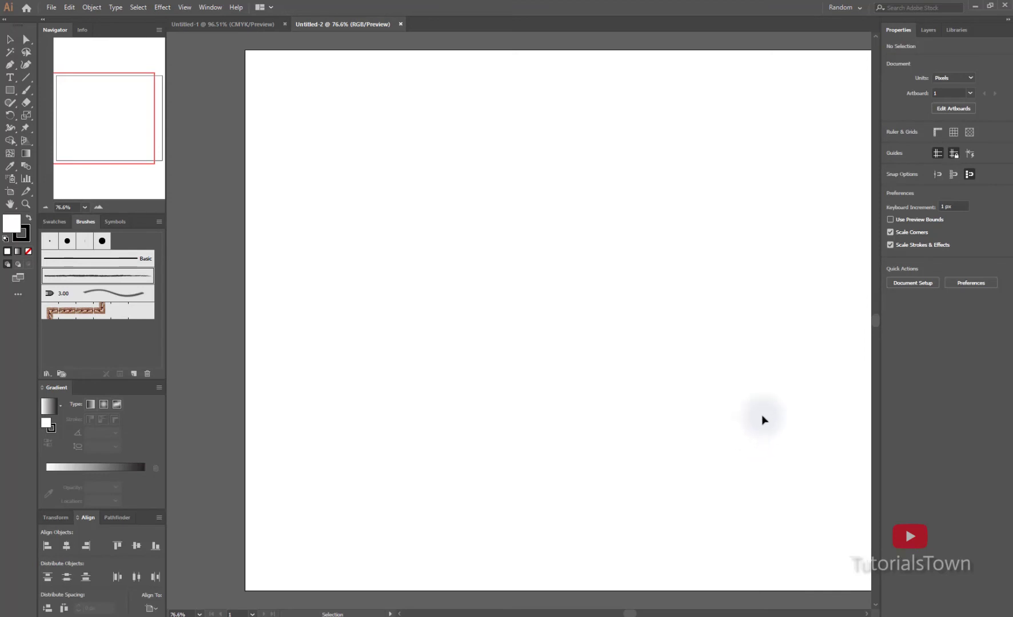
Delete the saved Random workspace through Manage Workspaces
left_click(835, 9)
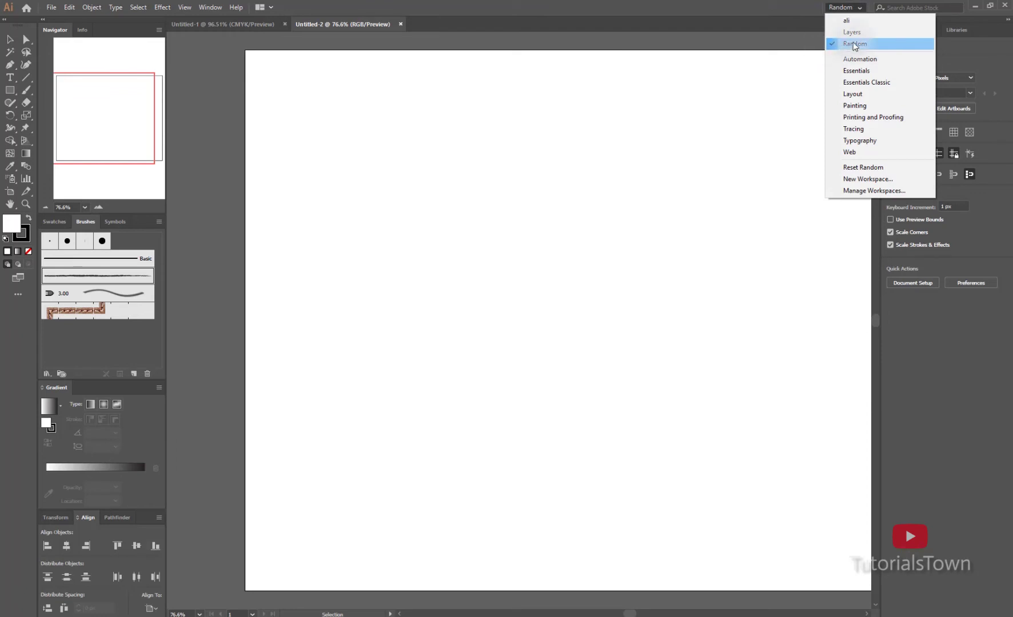
left_click(858, 191)
left_click_drag(526, 238, 698, 128)
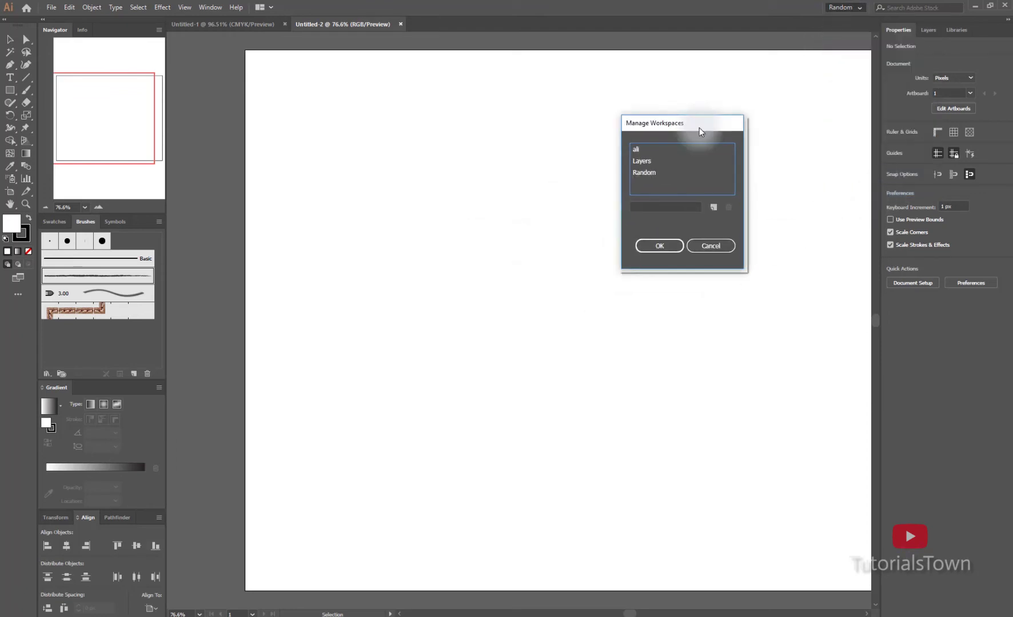
left_click(648, 177)
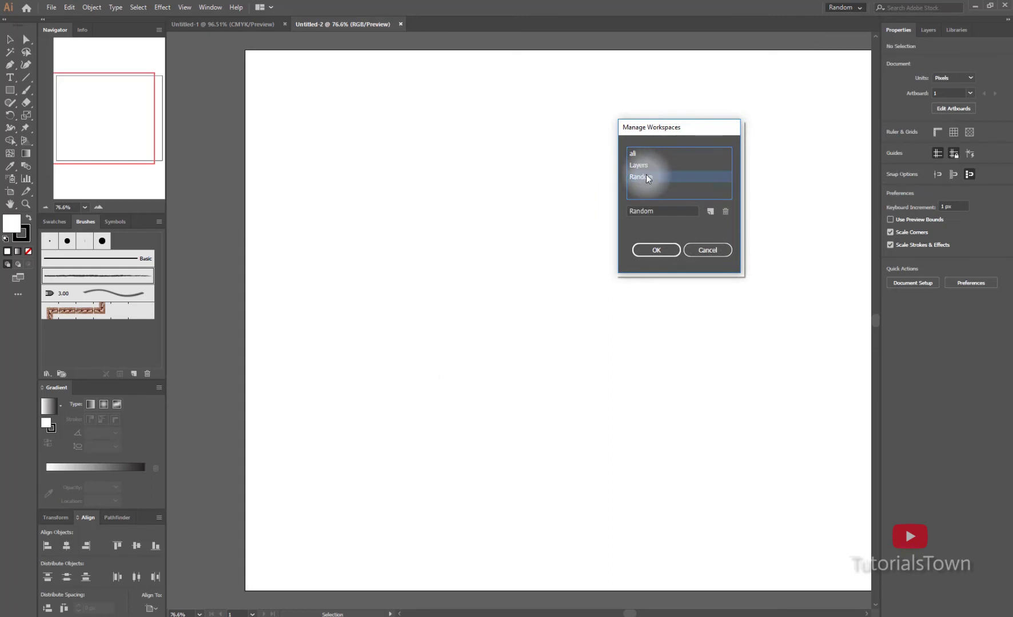
left_click(725, 213)
left_click(704, 218)
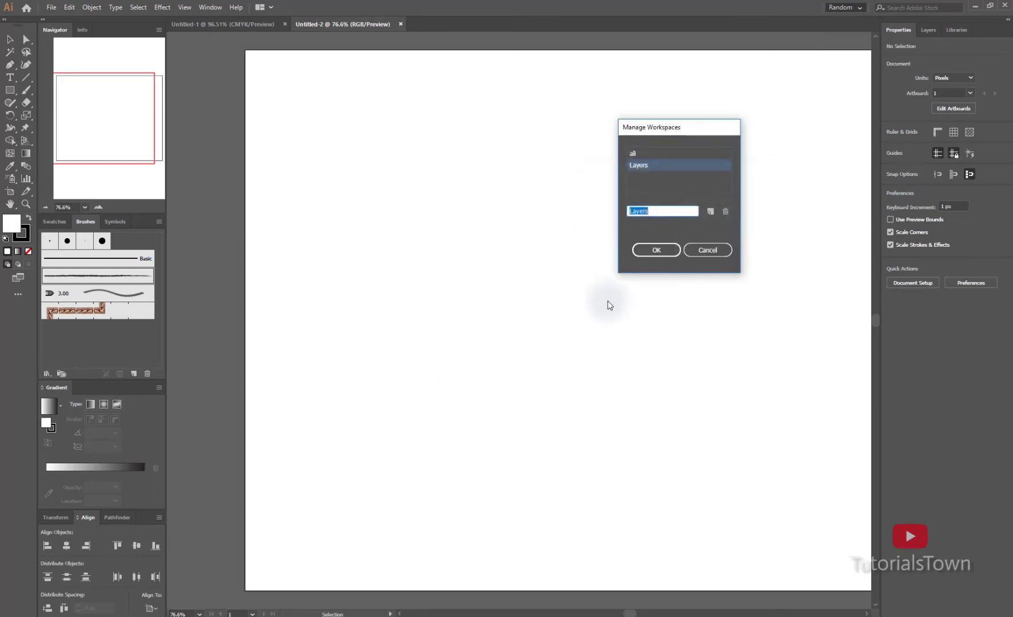
left_click(715, 249)
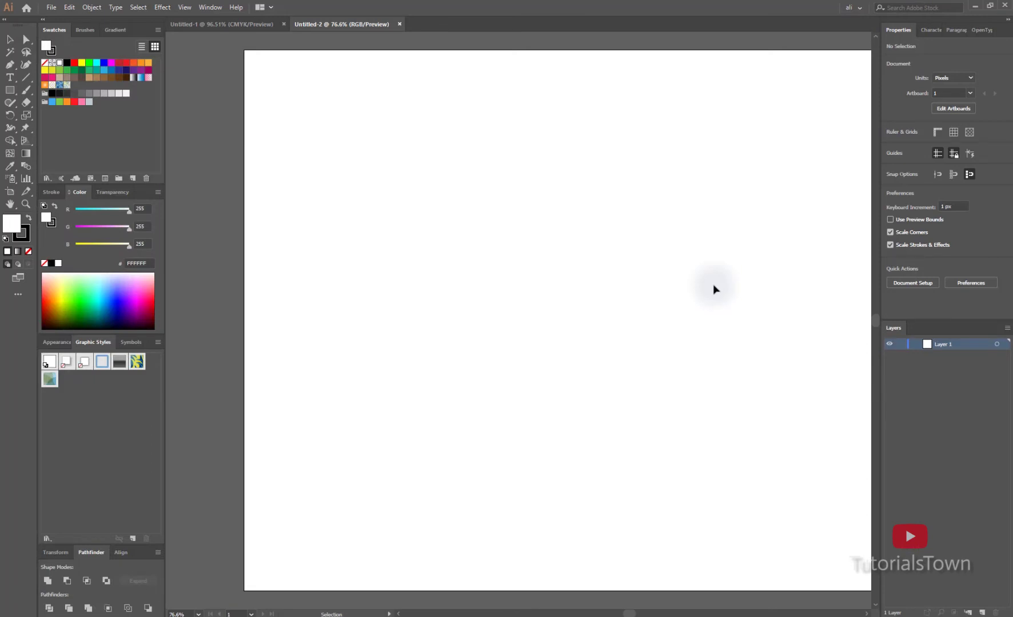
Switch to the Essentials workspace and reset it to its default panel layout
left_click(854, 7)
left_click(875, 61)
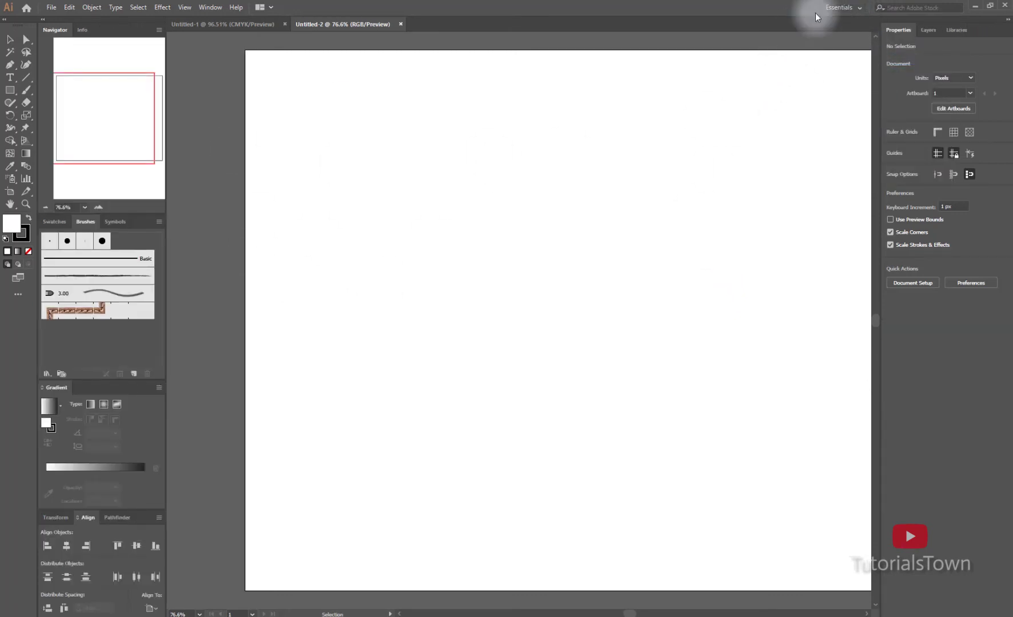
left_click(843, 8)
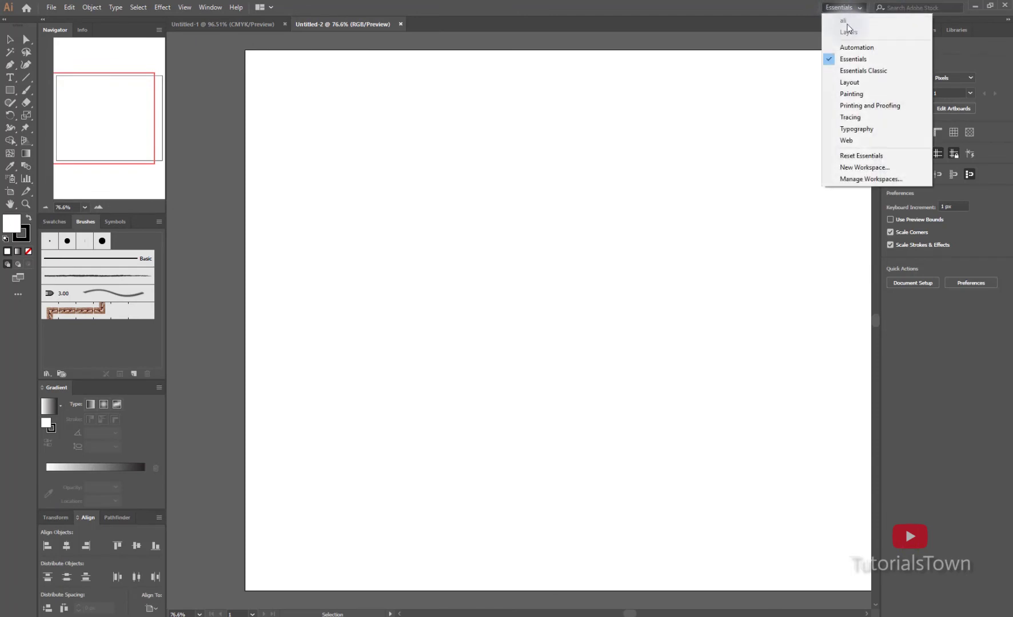
left_click(842, 158)
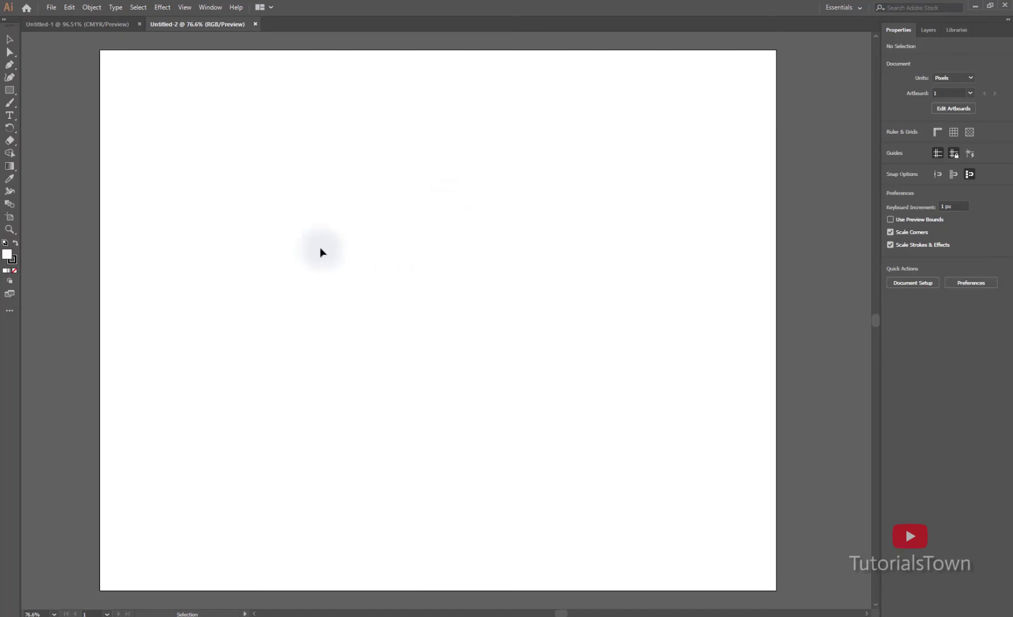
Look over the list of all available tools and expand the toolbar to two columns
left_click(9, 312)
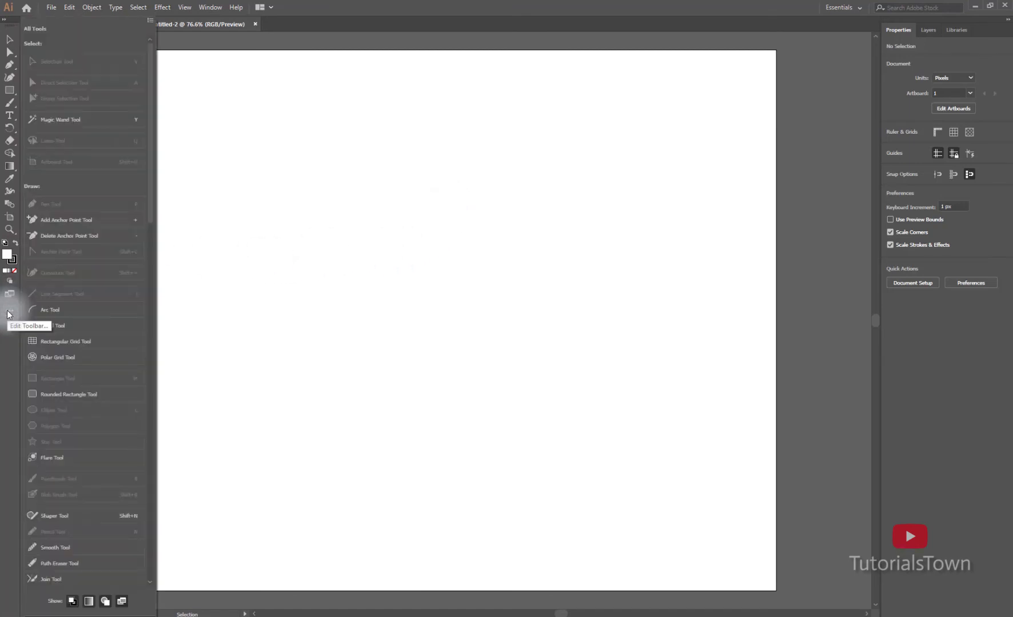
left_click(9, 313)
left_click(5, 19)
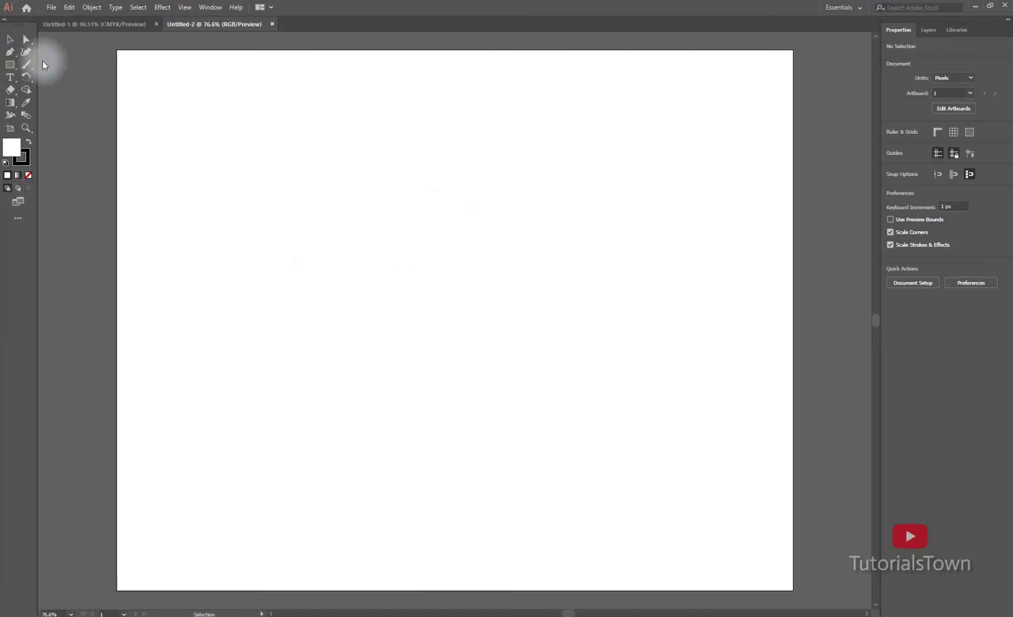
Change the toolbar from the Basic to the Advanced tool set
left_click(15, 218)
left_click(14, 219)
left_click(14, 219)
left_click(15, 220)
left_click(15, 220)
left_click(165, 20)
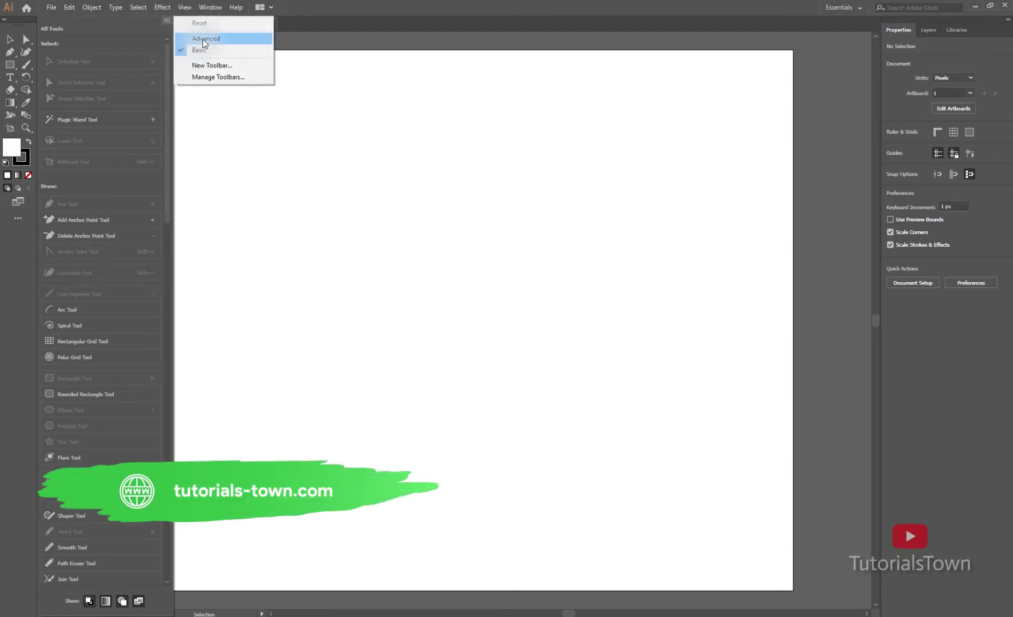
left_click(204, 40)
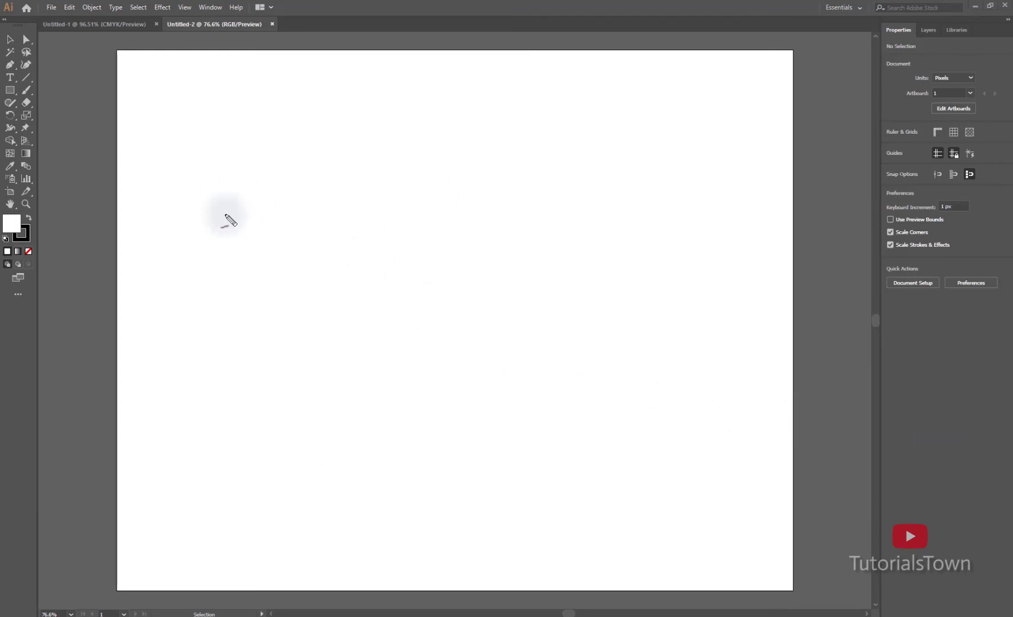
mouse_move(229, 258)
left_mouse_down()
mouse_move(257, 227)
mouse_move(259, 252)
mouse_move(269, 216)
mouse_move(298, 216)
left_mouse_up()
left_click_drag(316, 179, 305, 245)
mouse_move(288, 207)
left_mouse_down()
mouse_move(329, 196)
mouse_move(346, 244)
mouse_move(484, 240)
left_mouse_up()
left_click_drag(412, 221, 423, 216)
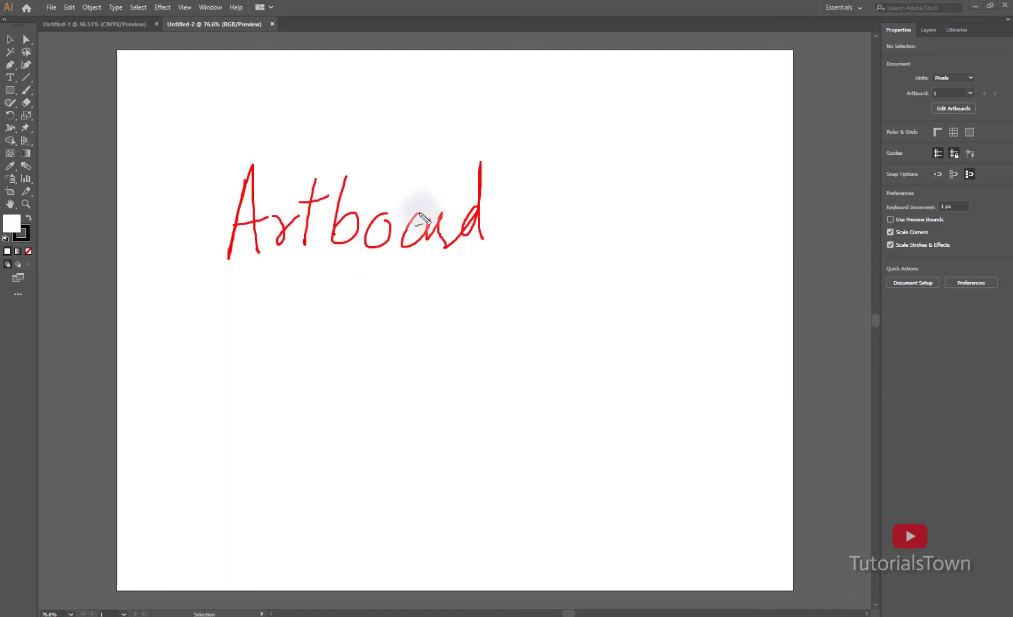
mouse_move(227, 284)
left_mouse_down()
mouse_move(502, 263)
mouse_move(339, 167)
mouse_move(226, 253)
mouse_move(225, 269)
left_mouse_up()
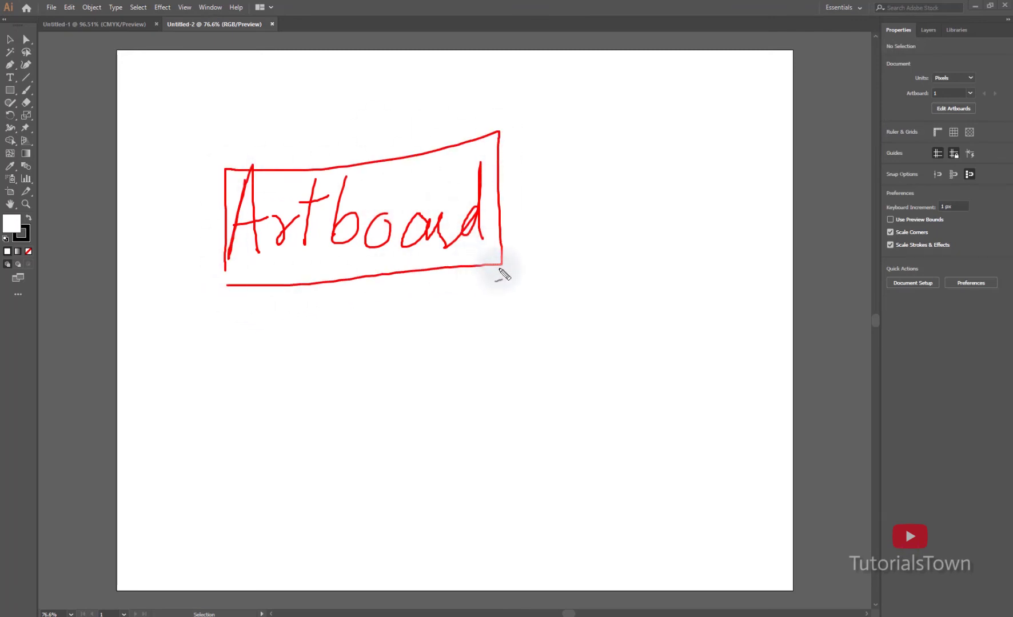
mouse_move(97, 54)
left_mouse_down()
mouse_move(68, 107)
mouse_move(57, 205)
mouse_move(61, 452)
mouse_move(74, 540)
left_mouse_up()
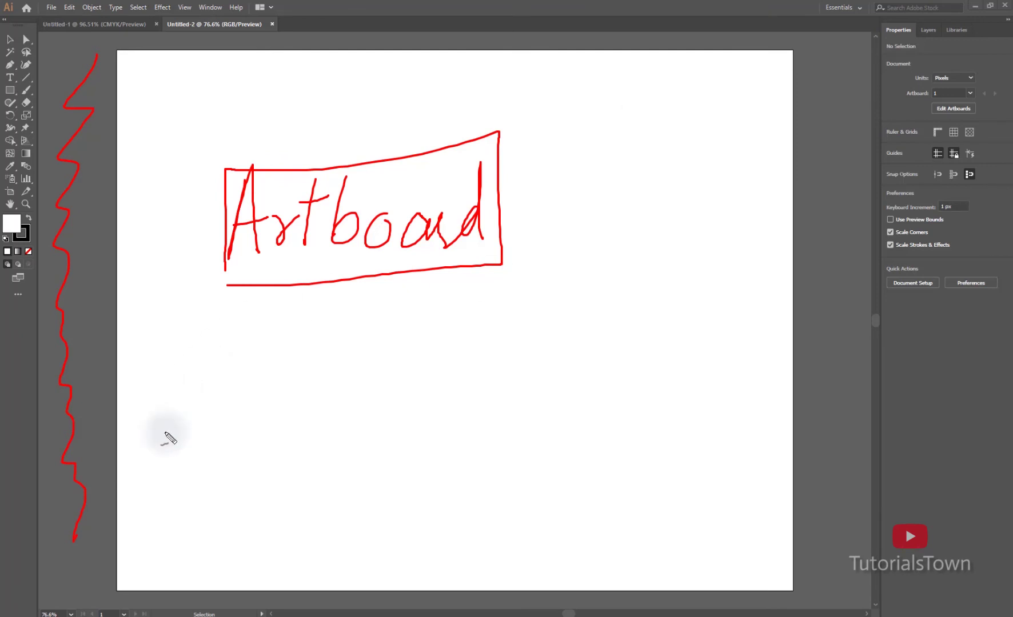
mouse_move(78, 450)
left_mouse_down()
mouse_move(119, 454)
mouse_move(76, 459)
mouse_move(95, 441)
mouse_move(95, 414)
mouse_move(126, 407)
mouse_move(68, 362)
mouse_move(85, 362)
mouse_move(100, 327)
mouse_move(97, 275)
mouse_move(81, 267)
mouse_move(62, 204)
mouse_move(106, 183)
left_mouse_up()
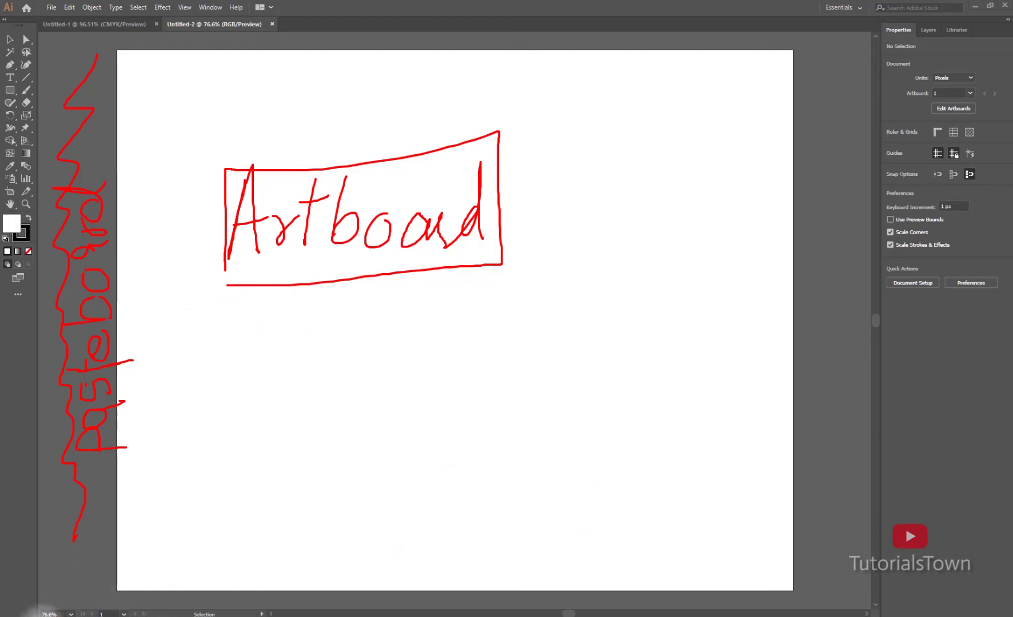
mouse_move(42, 610)
left_mouse_down()
mouse_move(223, 604)
mouse_move(260, 613)
left_mouse_up()
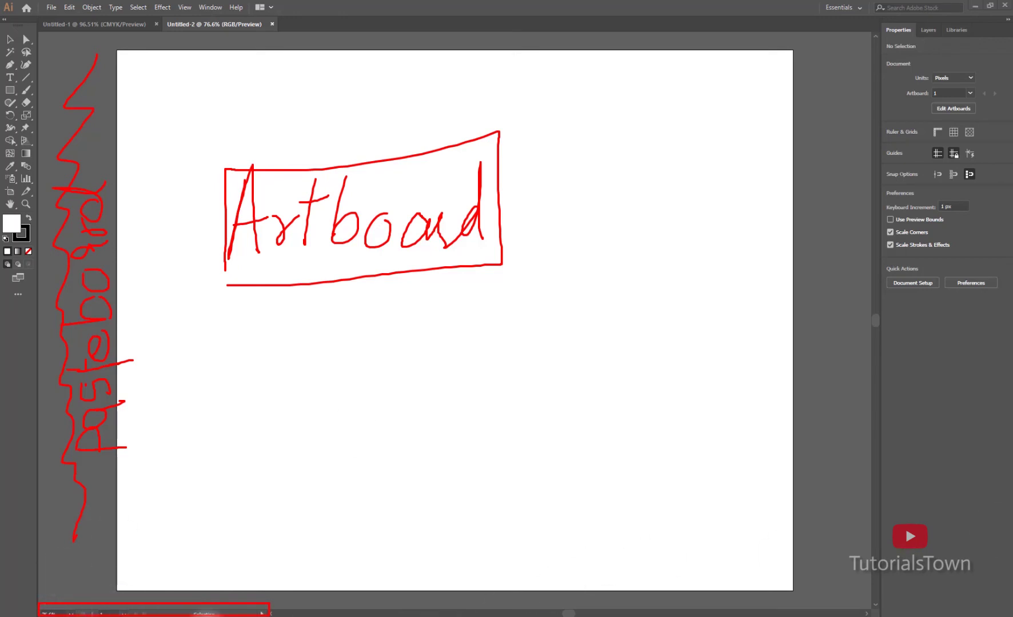
mouse_move(50, 612)
left_mouse_down()
mouse_move(94, 536)
mouse_move(169, 510)
mouse_move(165, 527)
left_mouse_up()
mouse_move(200, 494)
left_mouse_down()
mouse_move(235, 497)
mouse_move(220, 483)
mouse_move(242, 494)
mouse_move(275, 493)
left_mouse_up()
mouse_move(107, 612)
left_mouse_down()
mouse_move(219, 546)
mouse_move(210, 558)
mouse_move(246, 541)
left_mouse_up()
mouse_move(234, 535)
left_mouse_down()
mouse_move(291, 525)
mouse_move(334, 477)
mouse_move(386, 481)
mouse_move(377, 506)
mouse_move(395, 483)
mouse_move(397, 495)
left_mouse_up()
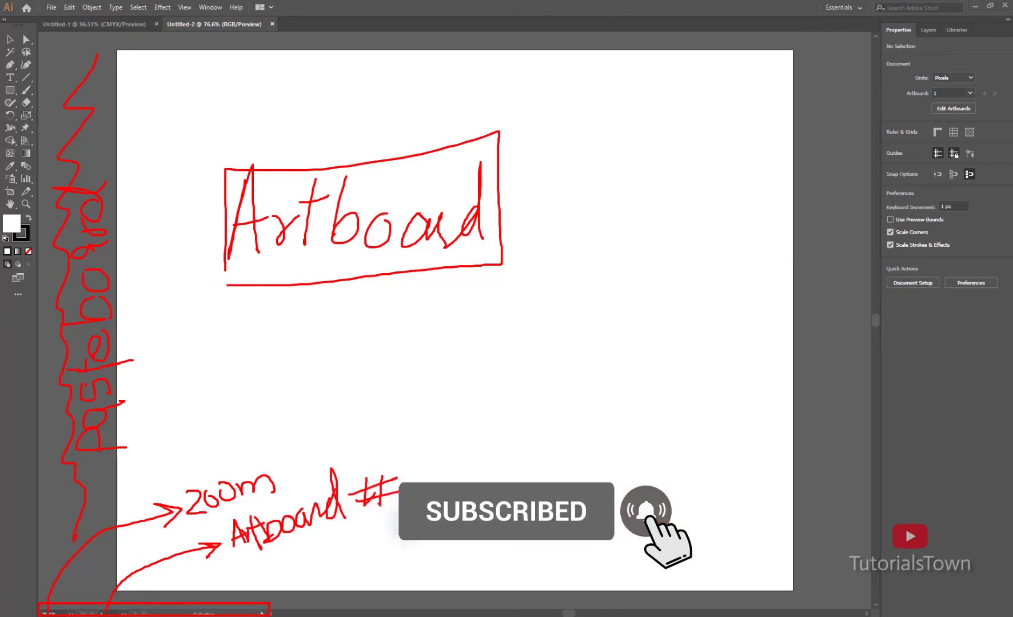
mouse_move(218, 610)
left_mouse_down()
mouse_move(309, 558)
mouse_move(307, 577)
left_mouse_up()
left_click_drag(358, 524, 362, 576)
mouse_move(346, 550)
left_mouse_down()
mouse_move(391, 545)
mouse_move(390, 532)
mouse_move(408, 544)
mouse_move(428, 494)
mouse_move(435, 544)
left_mouse_up()
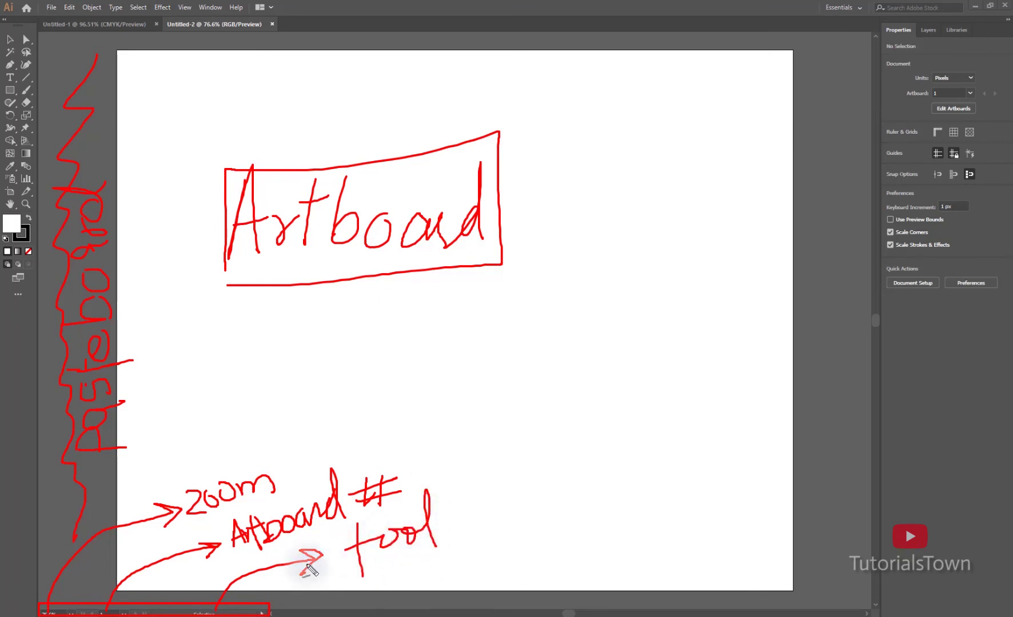
mouse_move(274, 459)
left_mouse_down()
mouse_move(413, 429)
mouse_move(456, 515)
mouse_move(437, 522)
left_mouse_up()
mouse_move(420, 395)
left_mouse_down()
mouse_move(432, 420)
mouse_move(481, 398)
mouse_move(513, 405)
mouse_move(491, 375)
left_mouse_up()
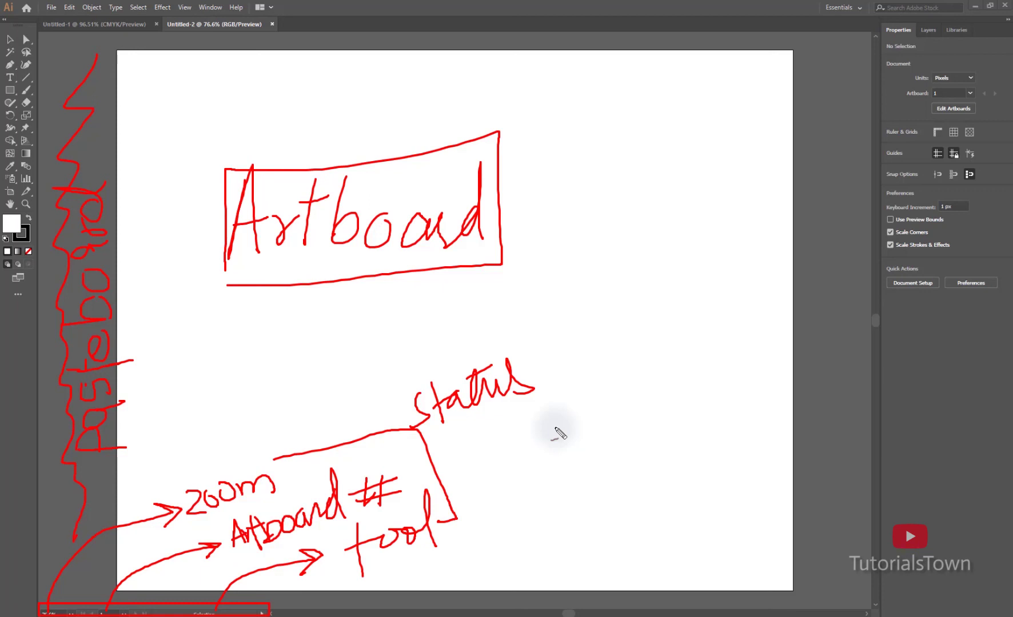
mouse_move(876, 20)
left_mouse_down()
mouse_move(911, 140)
mouse_move(945, 339)
left_mouse_up()
left_click_drag(964, 41, 957, 117)
mouse_move(926, 188)
left_mouse_down()
mouse_move(942, 230)
mouse_move(944, 297)
mouse_move(929, 360)
mouse_move(947, 423)
mouse_move(936, 590)
mouse_move(949, 606)
left_mouse_up()
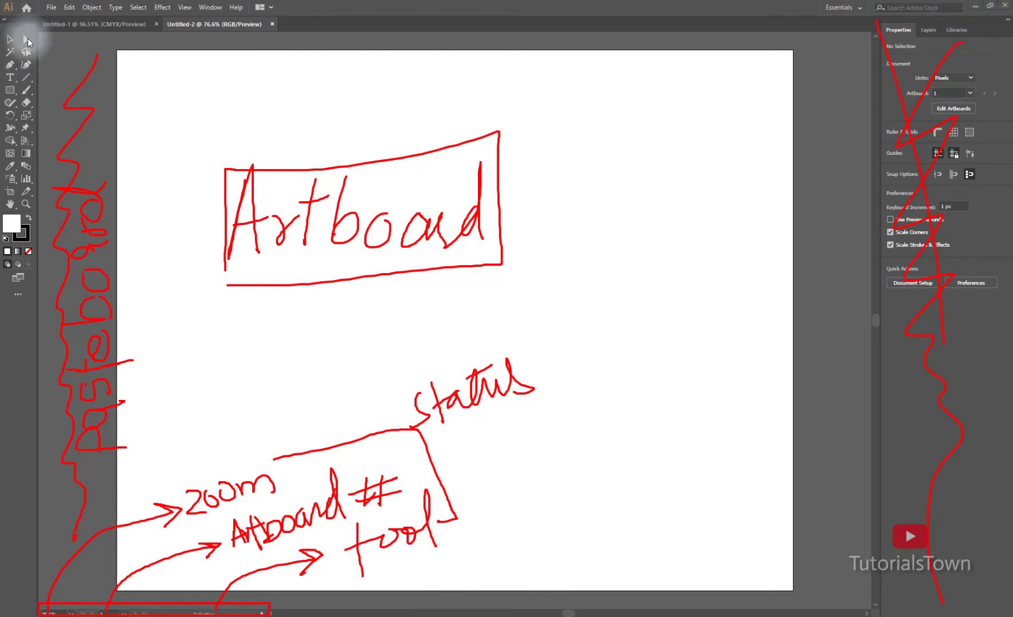
Undock the toolbar so it floats over the document and dock it back at its original edge
mouse_move(3, 26)
left_mouse_down()
mouse_move(39, 61)
mouse_move(36, 264)
mouse_move(1, 300)
left_mouse_up()
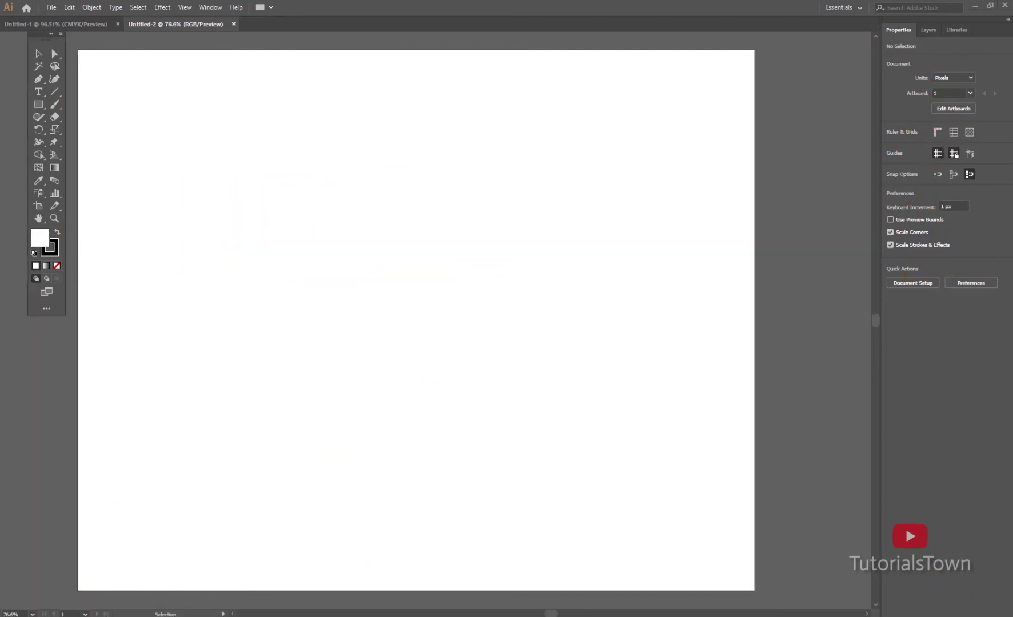
left_click_drag(45, 36, 4, 39)
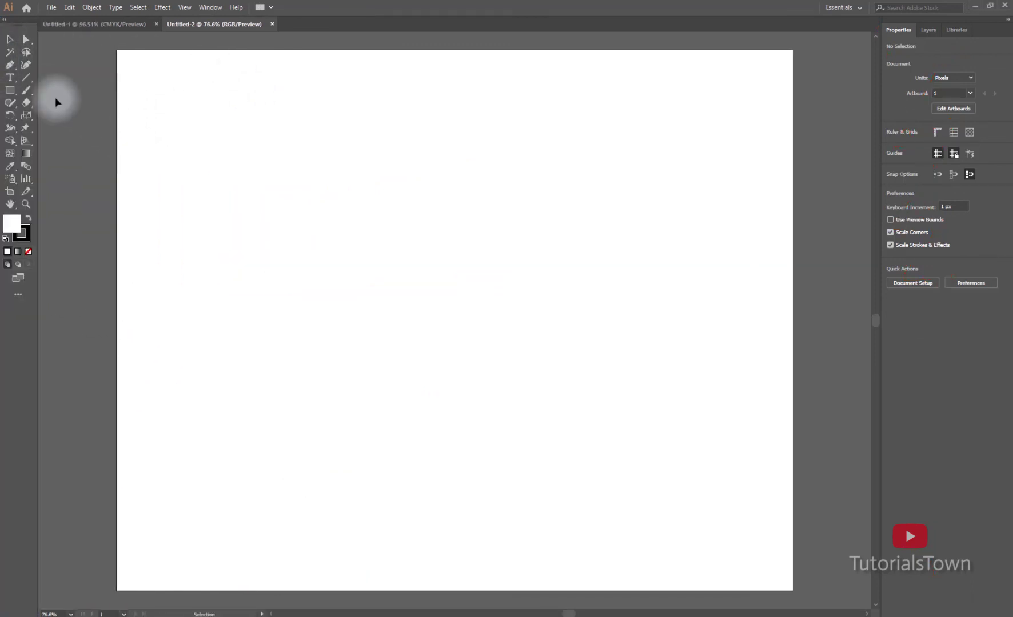
Tear off the Pen tool group as a separate floating panel and place it over the artboard's upper area
left_click(11, 64)
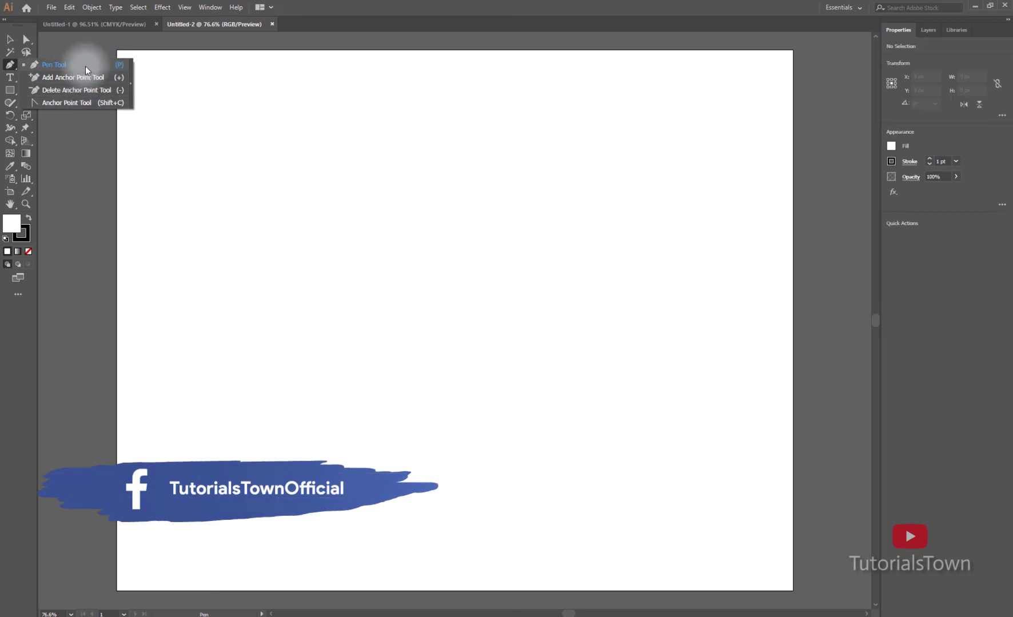
left_click(132, 90)
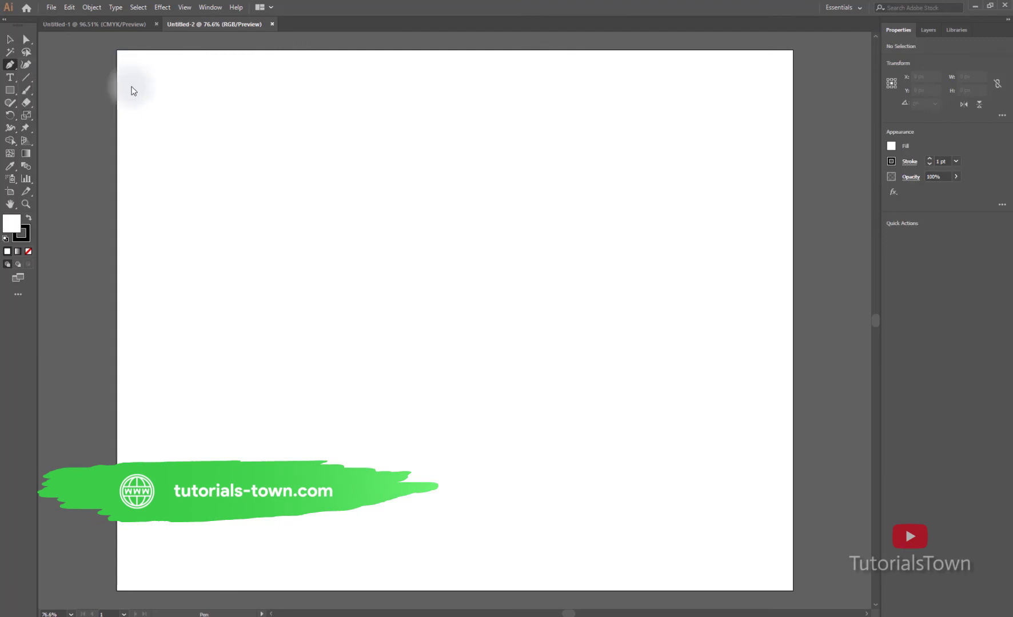
left_click_drag(51, 72, 201, 83)
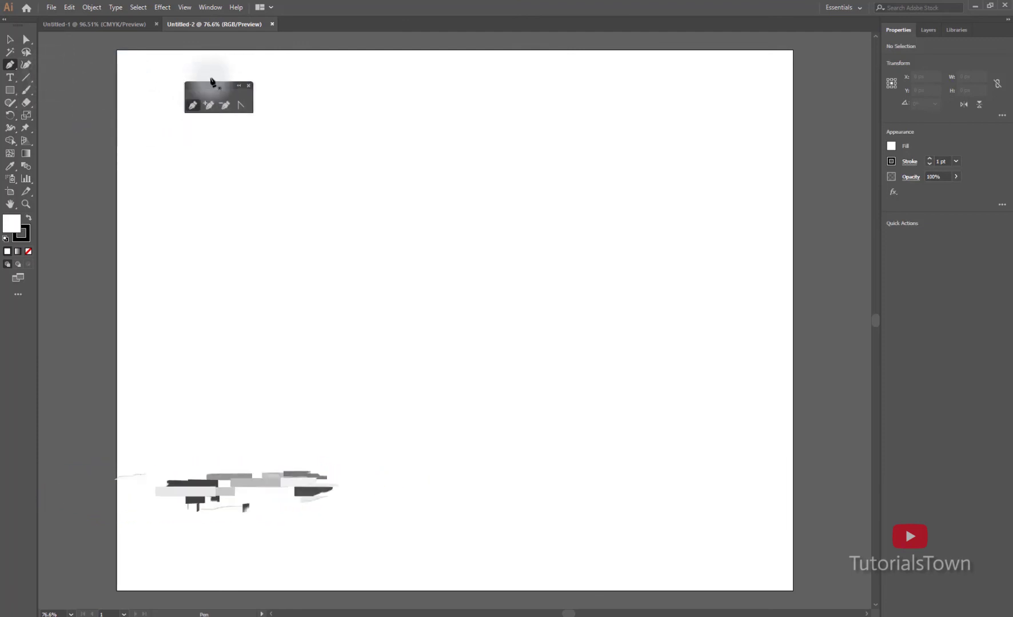